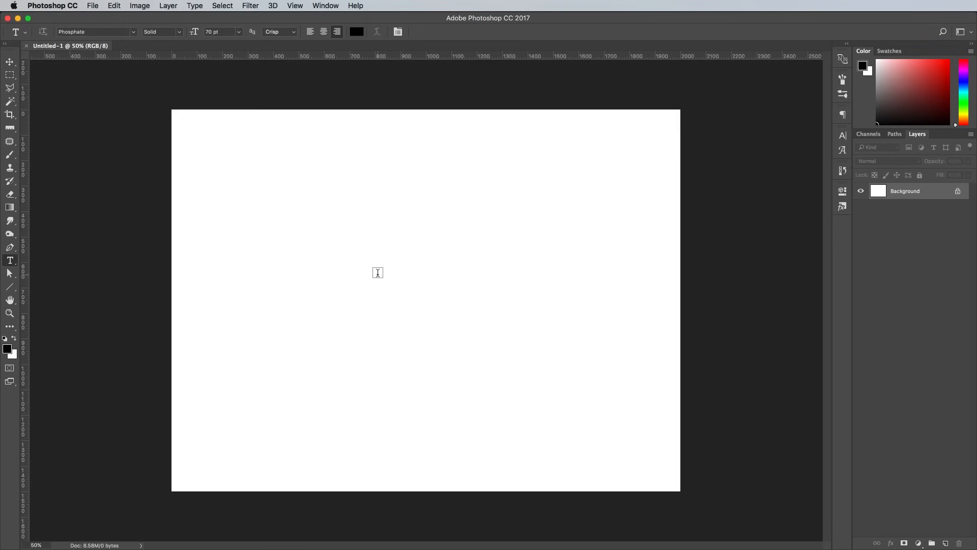
# - Type the word FUR on the canvas and set its tracking to 75
pyautogui.click(377, 273)
pyautogui.write('FUR')
pyautogui.press('super+a')
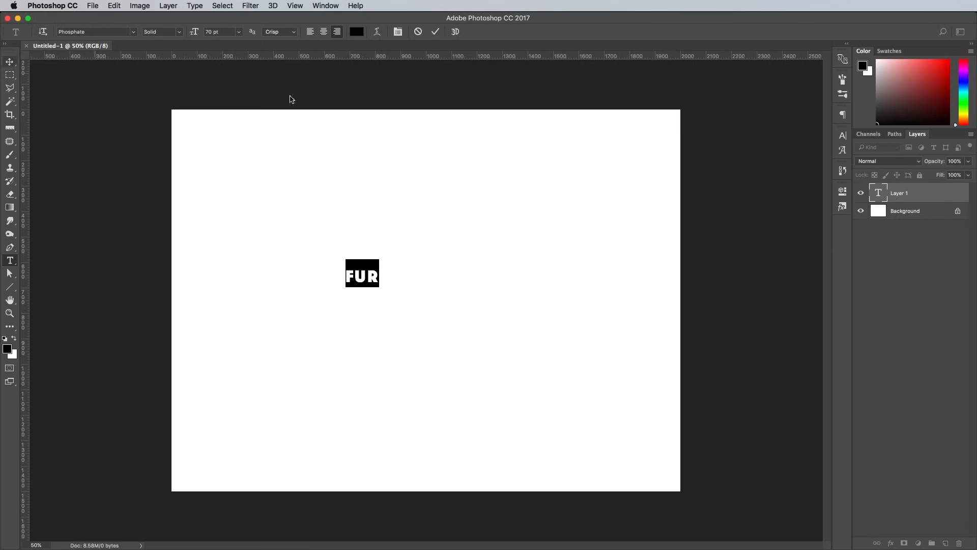
pyautogui.click(843, 135)
pyautogui.click(824, 171)
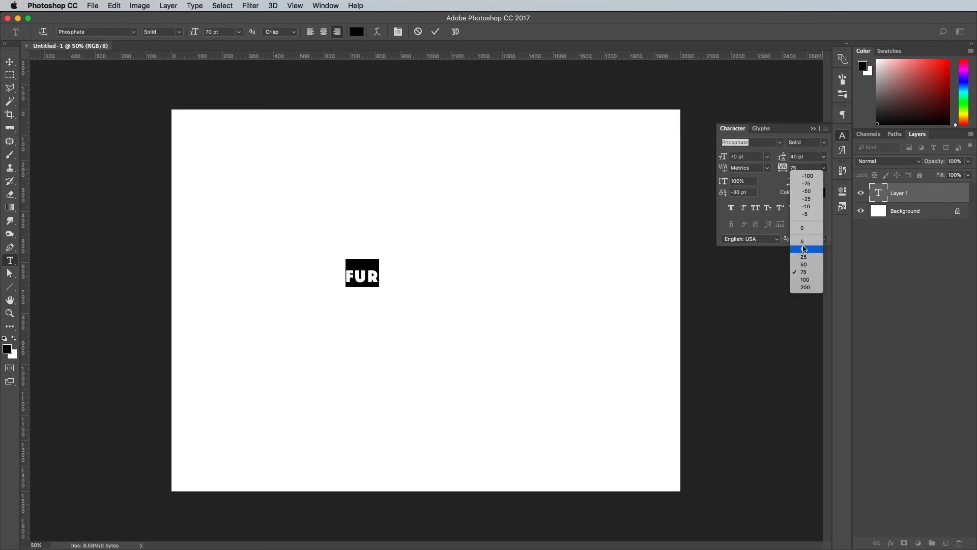
pyautogui.click(807, 274)
pyautogui.click(842, 136)
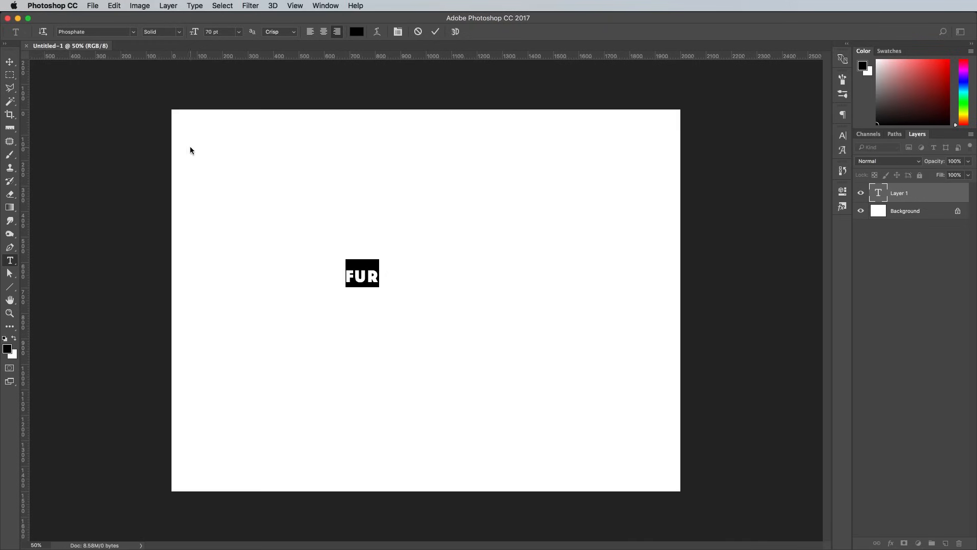
pyautogui.click(9, 62)
# - Scale the FUR text up to fill much of the canvas and centre it
pyautogui.press('super+t')
pyautogui.moveTo(378, 291); pyautogui.dragTo(553, 390)
pyautogui.moveTo(446, 306); pyautogui.dragTo(506, 330)
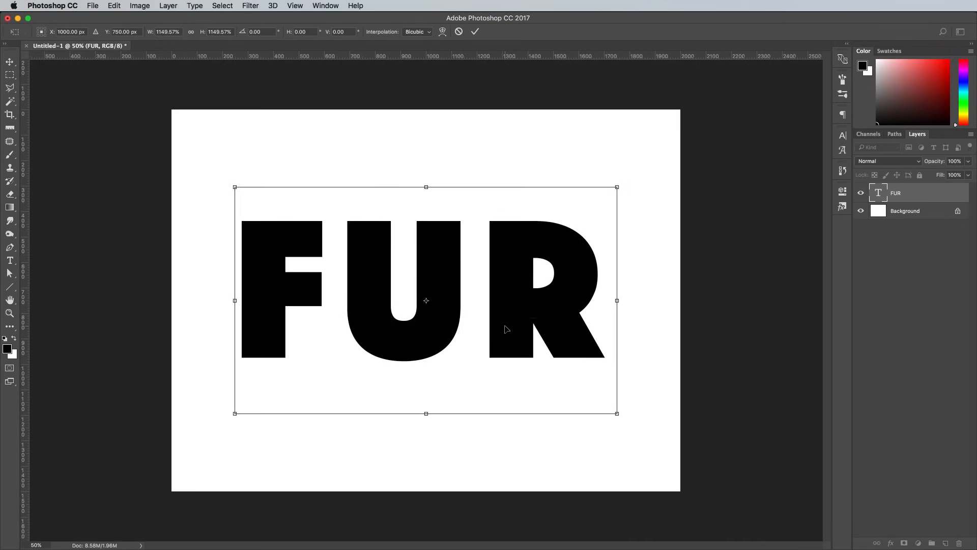
pyautogui.press('Return')
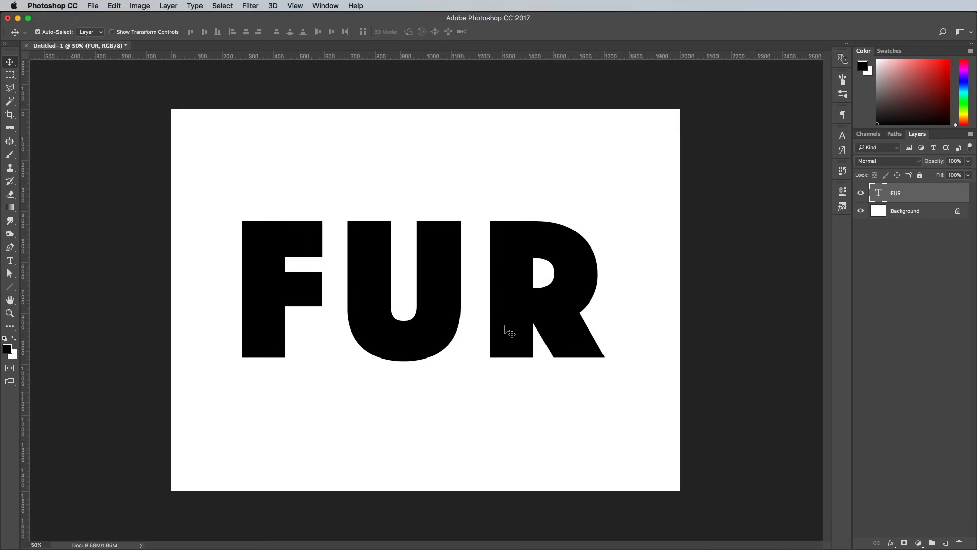
pyautogui.rightClick(921, 193)
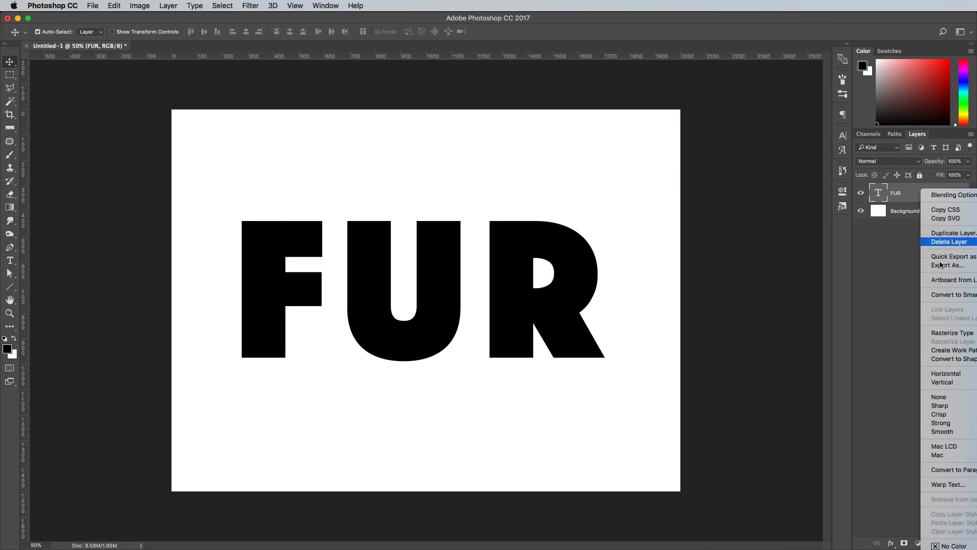
# - Convert the FUR layer to a smart object and apply a Median noise filter at radius 20
pyautogui.click(962, 294)
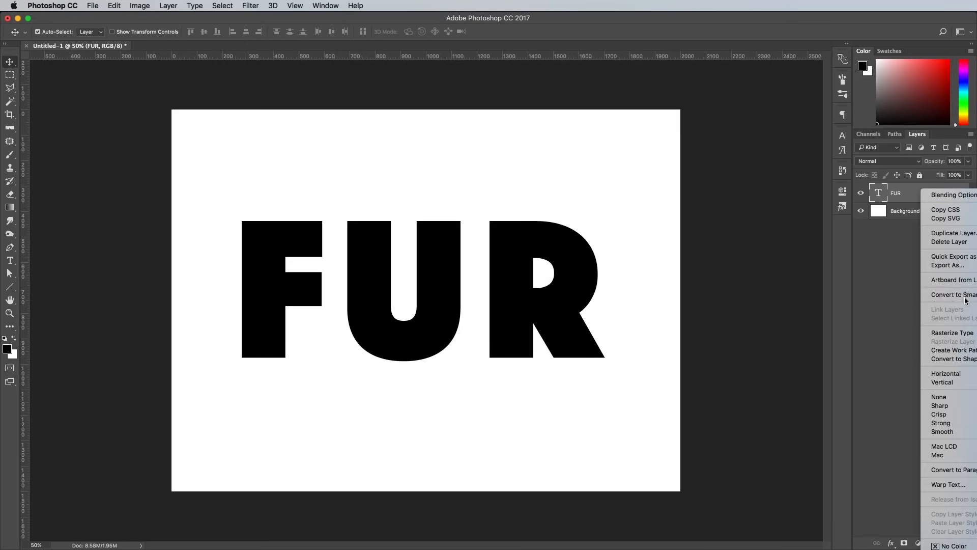
pyautogui.click(250, 5)
pyautogui.moveTo(292, 155)
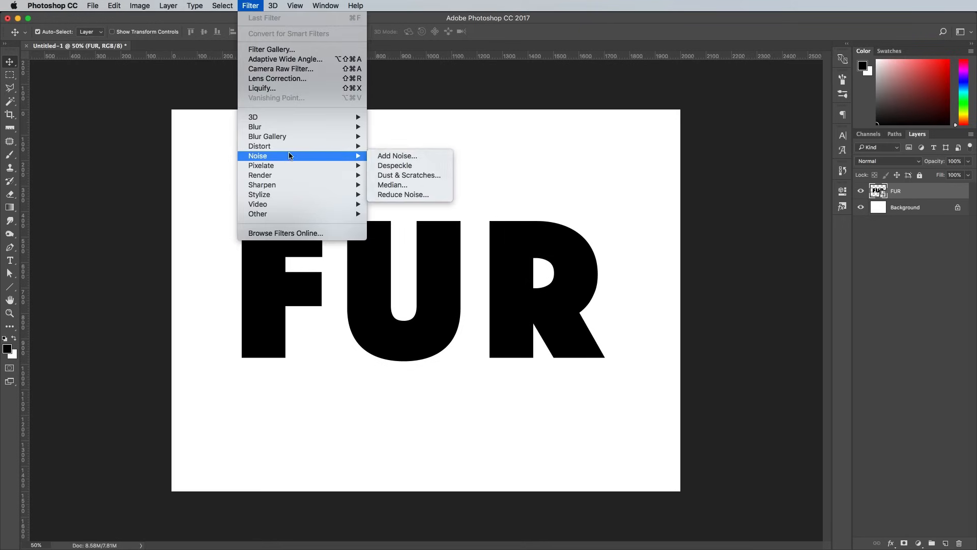
pyautogui.click(396, 185)
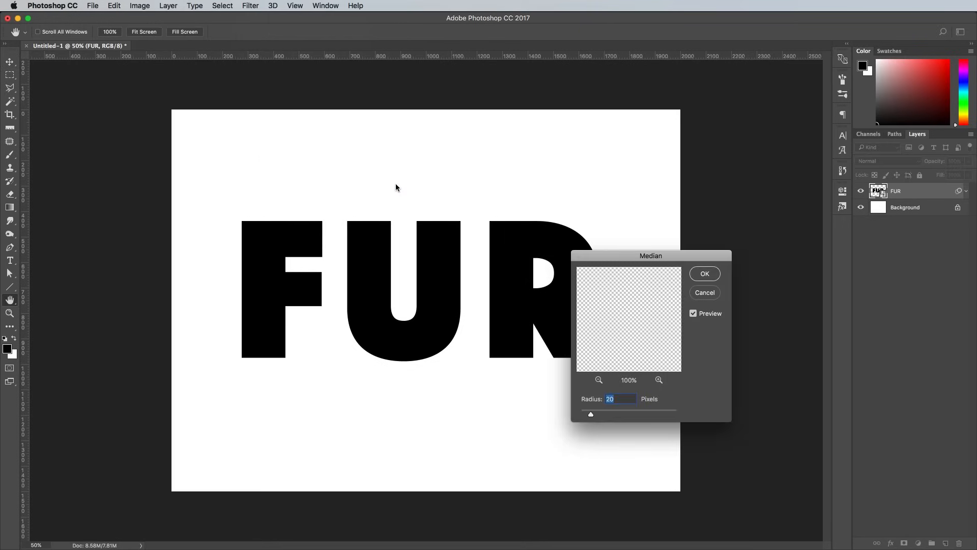
pyautogui.click(694, 276)
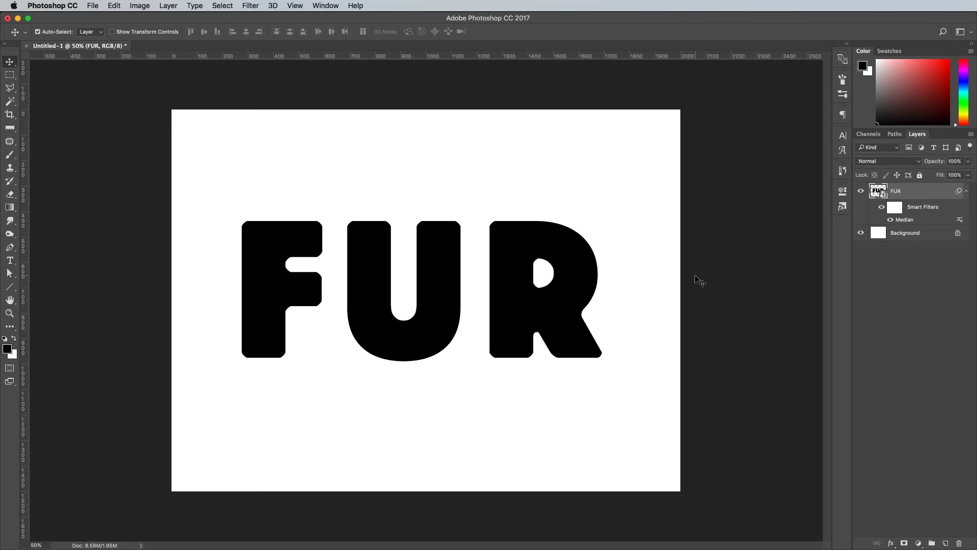
# - Copy the whole cat-spots-texture.jpg image and paste it as a new layer in the FUR document
pyautogui.press('super+m')
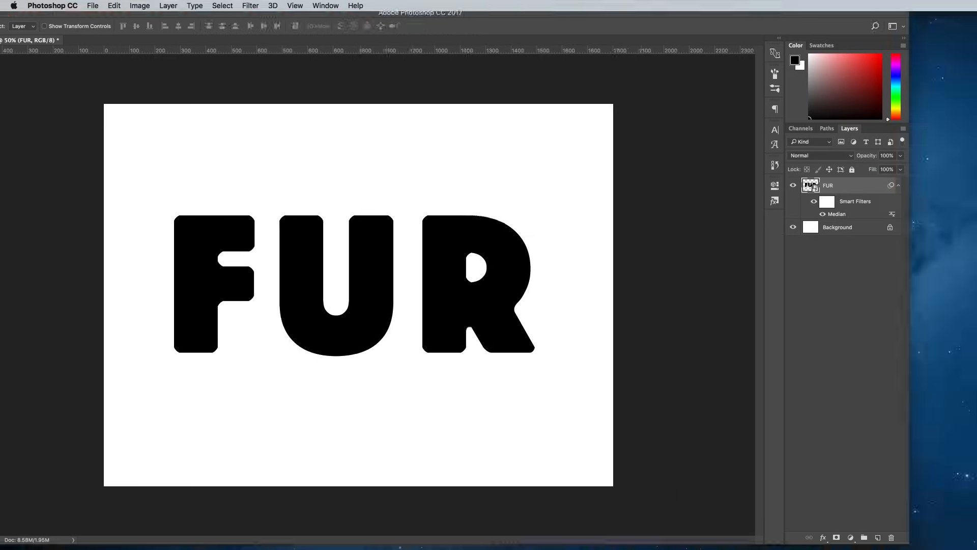
pyautogui.doubleClick(49, 50)
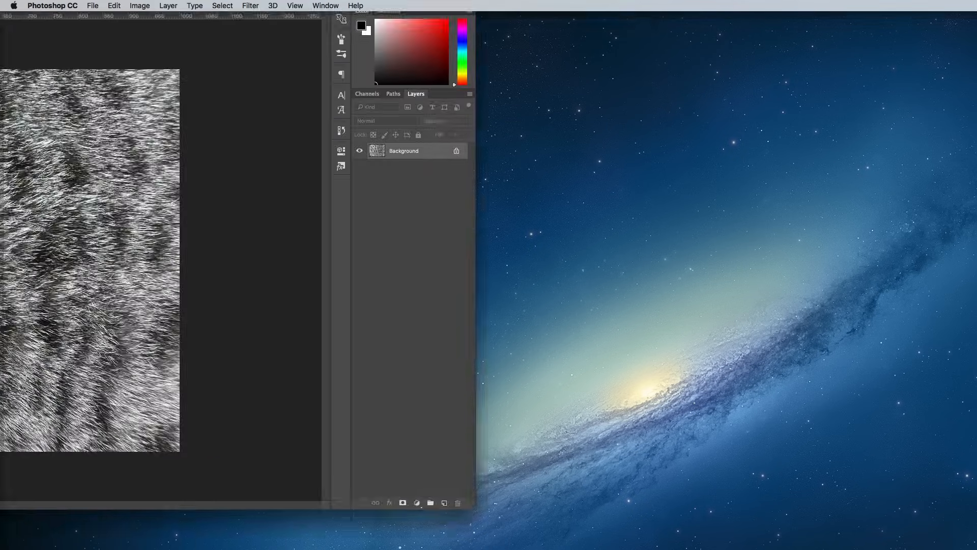
pyautogui.press('super+a')
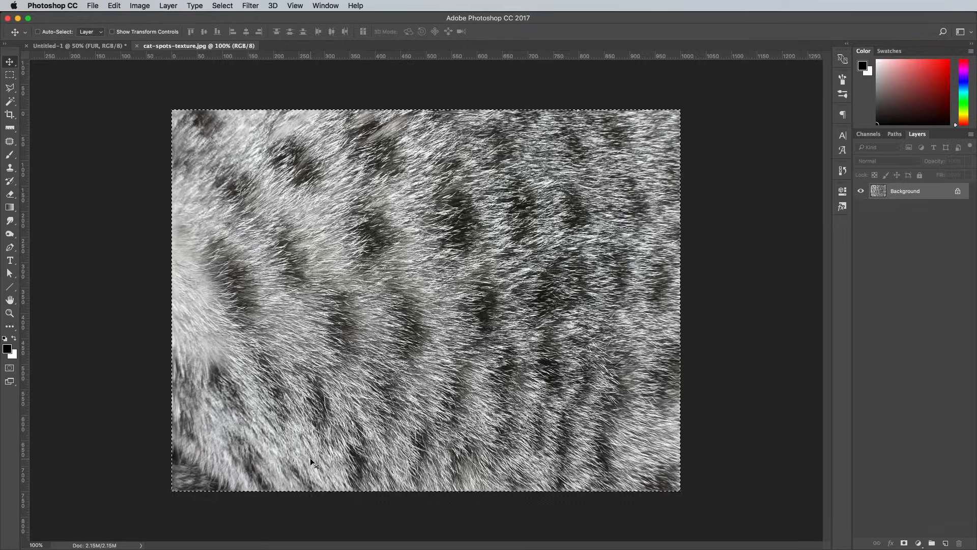
pyautogui.press('super+w')
pyautogui.press('super+v')
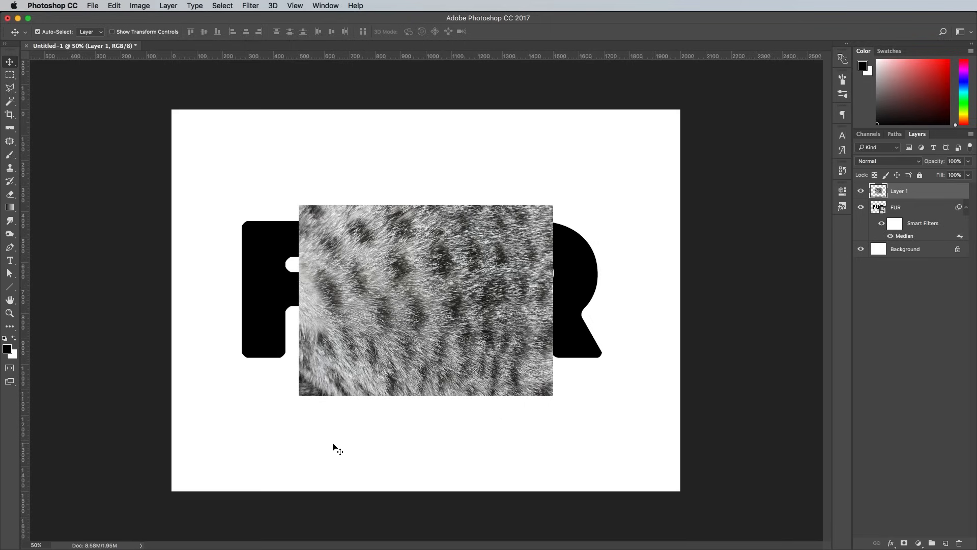
# - Rotate the fur texture -90°, scale it to 74%, and merge three side-by-side copies into one layer
pyautogui.press('super+t')
pyautogui.moveTo(565, 387); pyautogui.dragTo(493, 209)
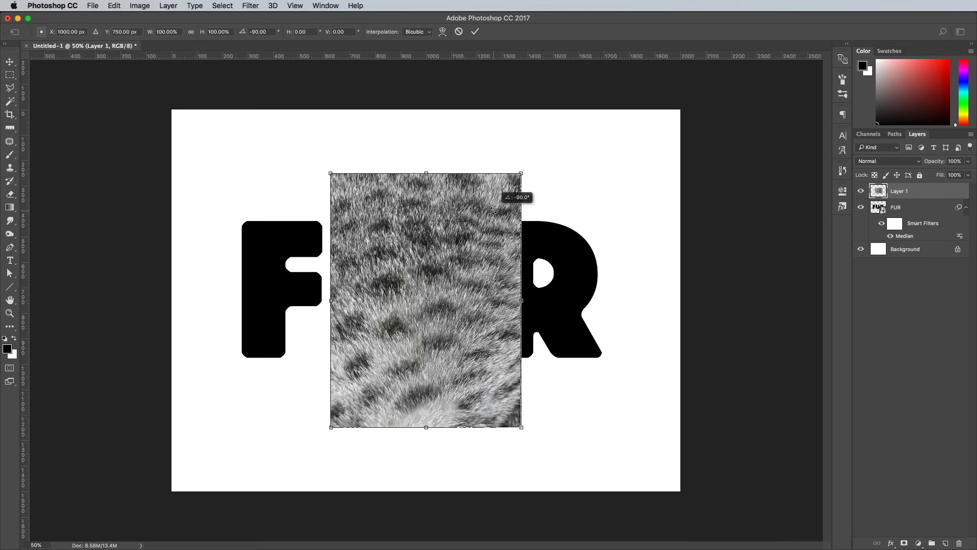
pyautogui.moveTo(521, 173); pyautogui.dragTo(471, 237)
pyautogui.moveTo(367, 305); pyautogui.dragTo(564, 271)
pyautogui.press('Return')
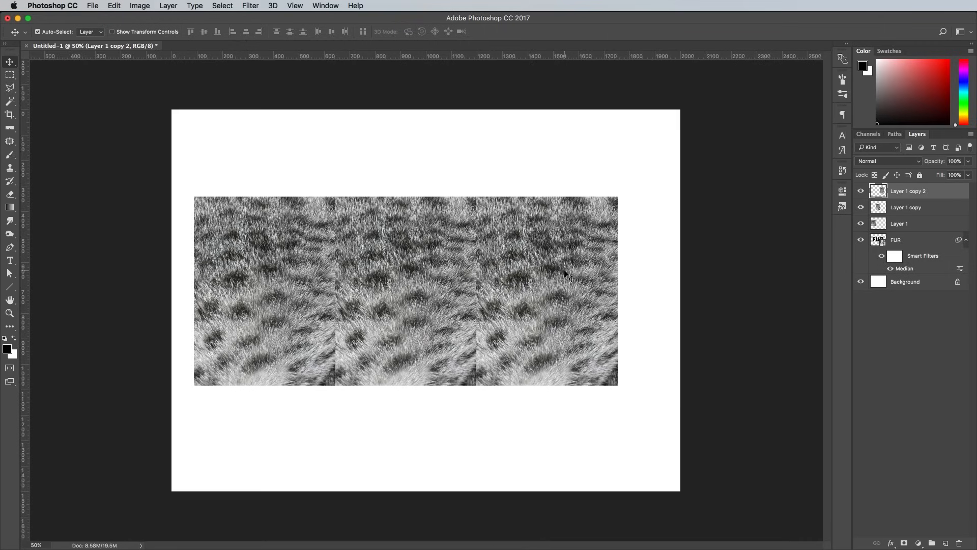
pyautogui.keyDown('shift'); pyautogui.click(926, 224); pyautogui.keyUp('shift')
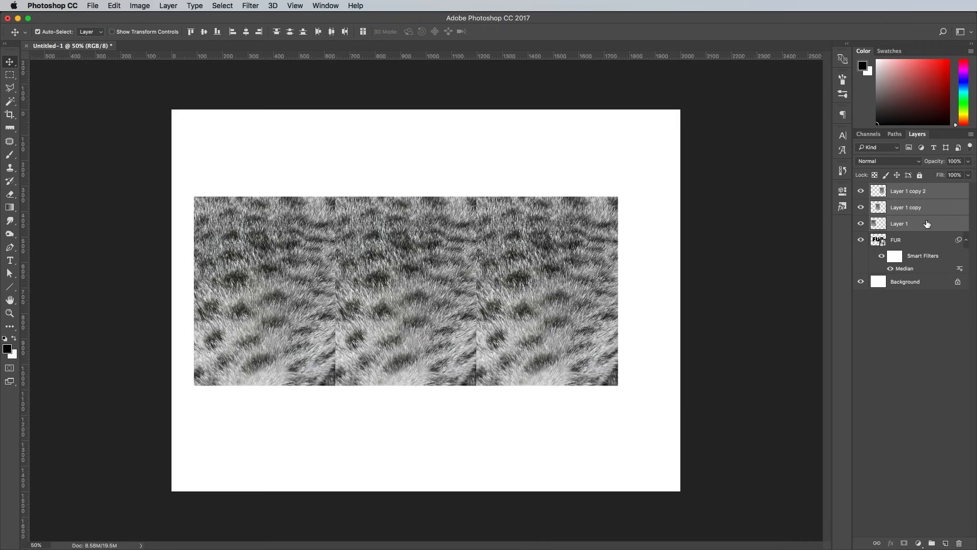
pyautogui.press('super+e')
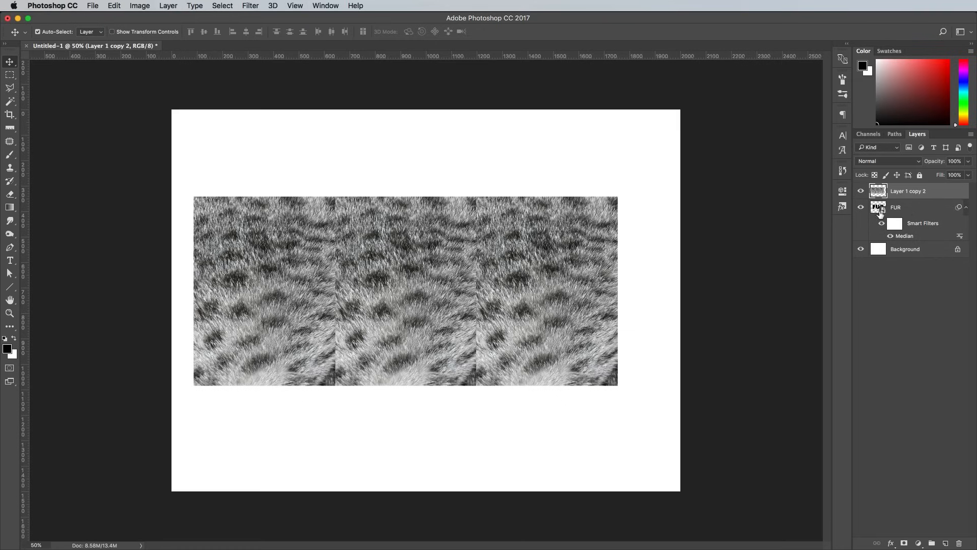
# - Load the FUR letter shapes as a selection and add it as a mask on the merged fur layer
pyautogui.keyDown('super'); pyautogui.click(876, 212); pyautogui.keyUp('super')
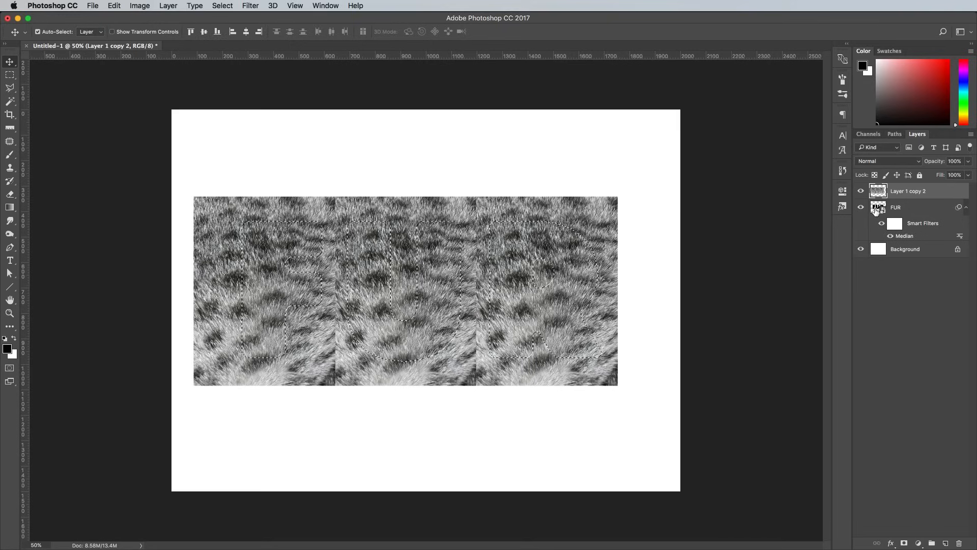
pyautogui.click(905, 543)
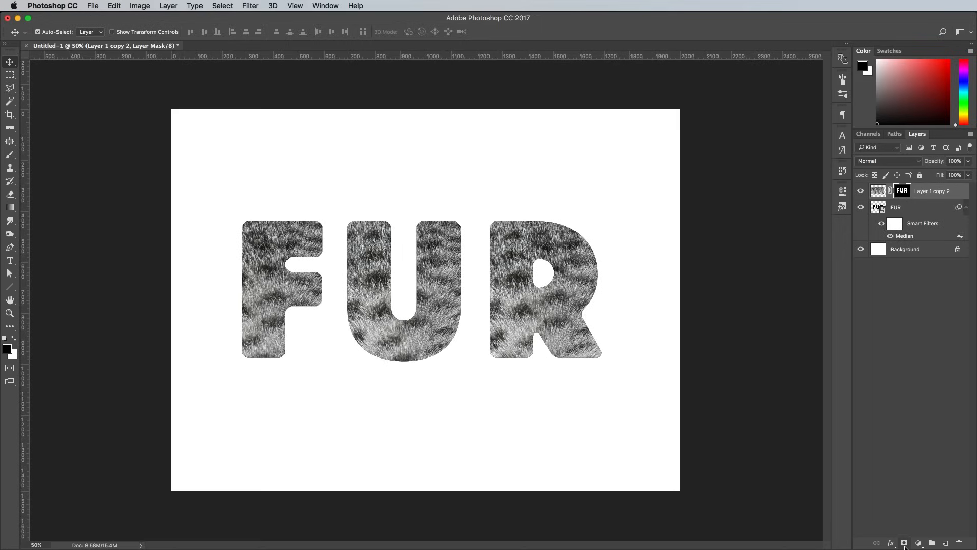
pyautogui.click(93, 6)
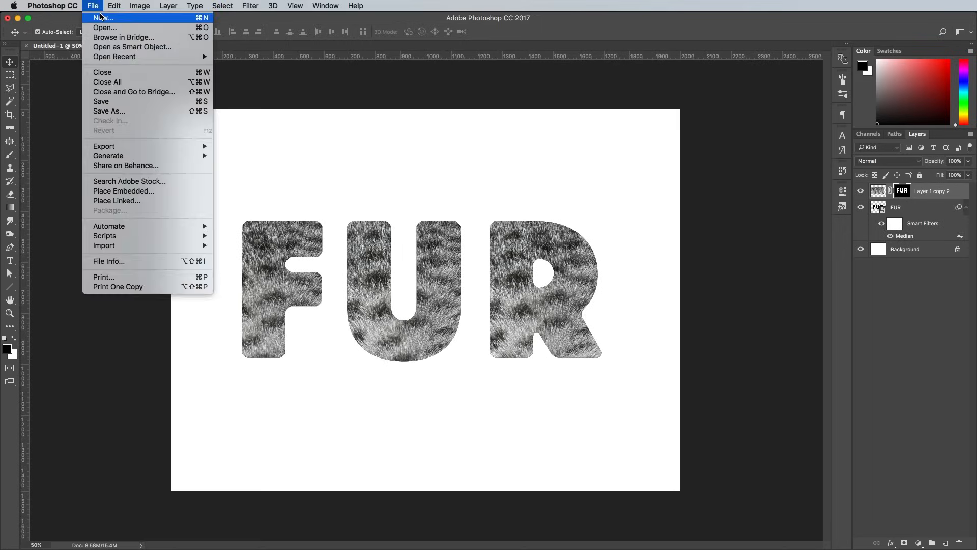
# - Create a new 200 × 200 document and zoom in on it
pyautogui.click(98, 19)
pyautogui.press('Tab')
pyautogui.write('200')
pyautogui.press('Tab')
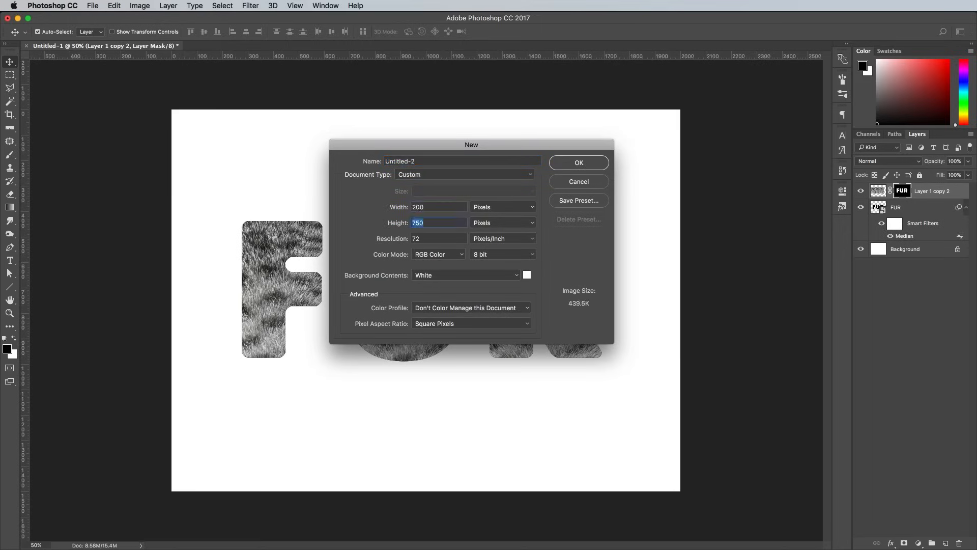
pyautogui.write('200')
pyautogui.press('Return')
pyautogui.press('super+plus')
pyautogui.press('super+plus')
pyautogui.press('super+plus')
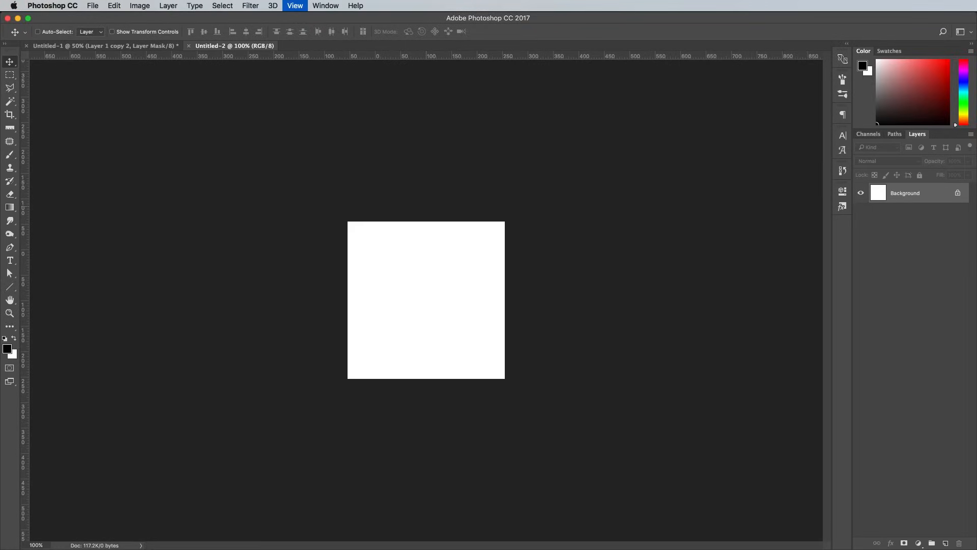
# - Choose the Hard Mechanical 5 pixels brush preset
pyautogui.click(9, 156)
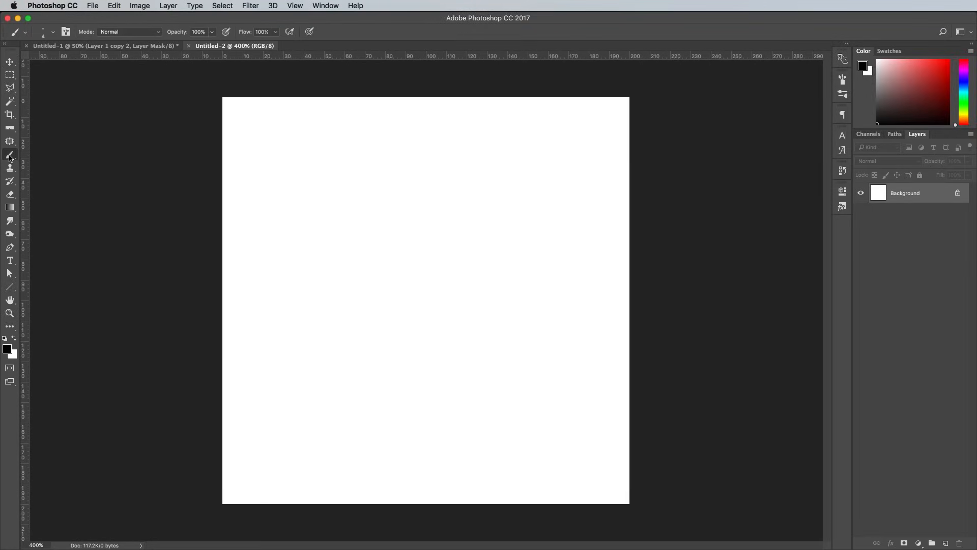
pyautogui.click(53, 33)
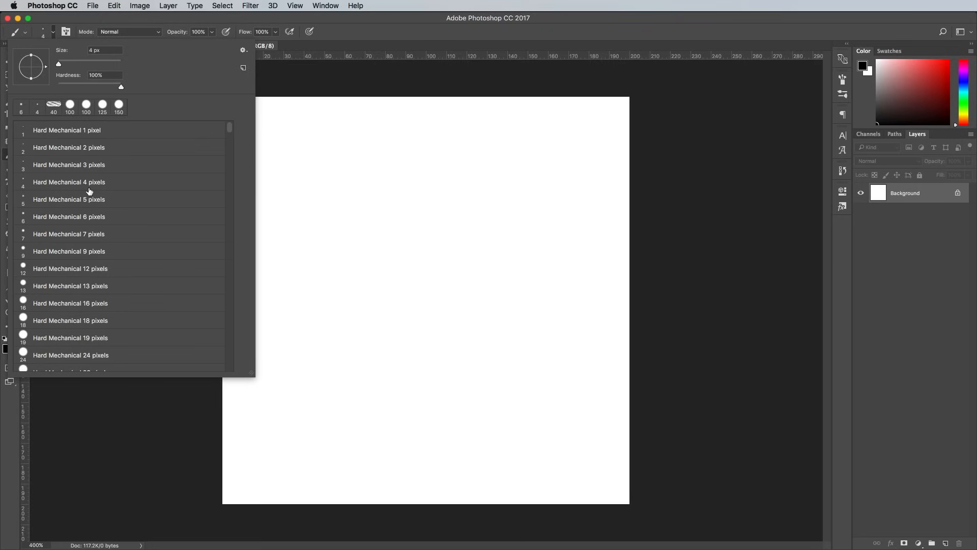
pyautogui.click(90, 203)
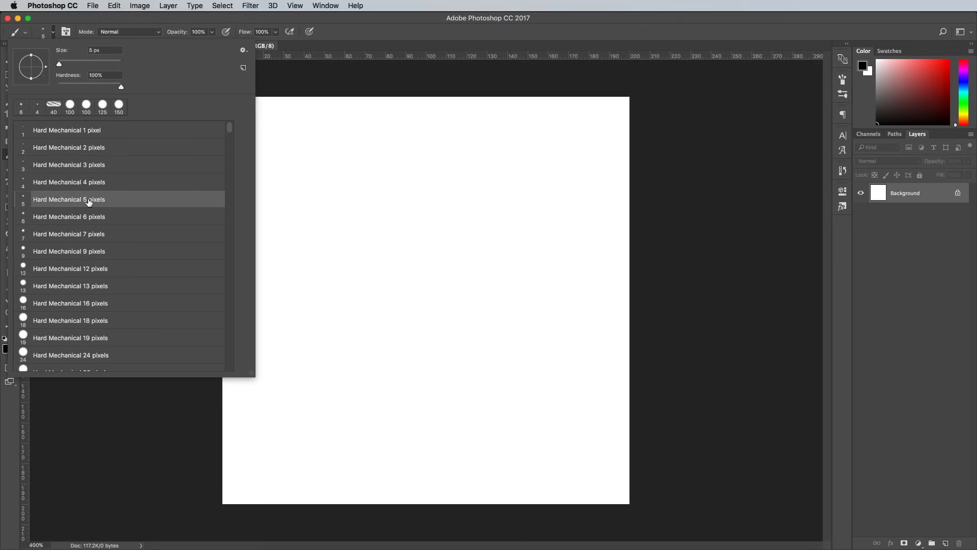
pyautogui.click(844, 79)
# - Set the brush spacing to 1% and make its size follow Pen Pressure
pyautogui.click(844, 79)
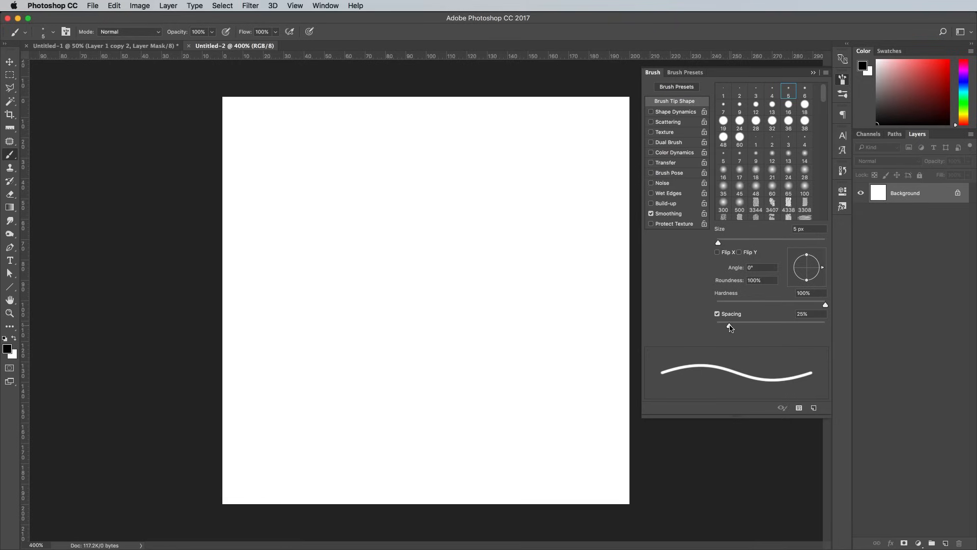
pyautogui.moveTo(730, 327); pyautogui.dragTo(676, 324)
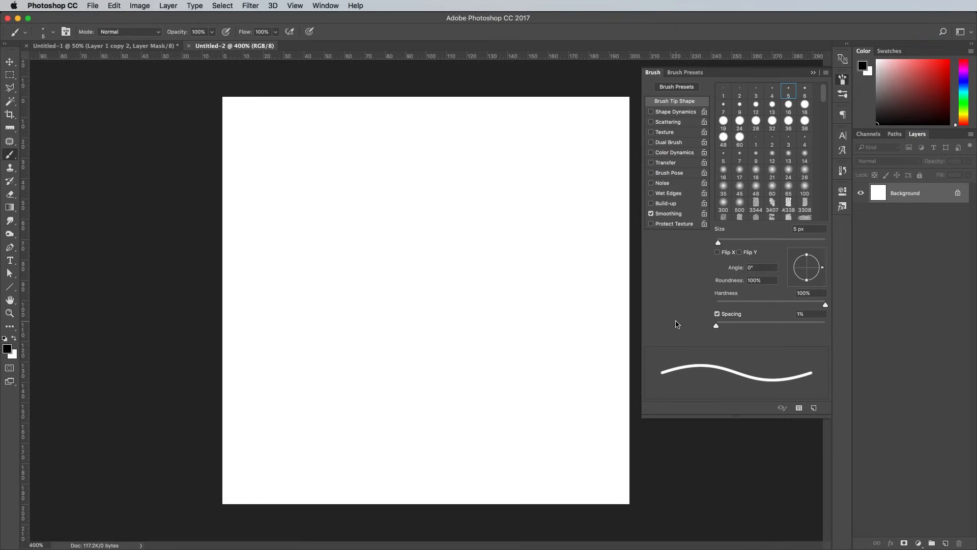
pyautogui.click(673, 112)
pyautogui.click(762, 109)
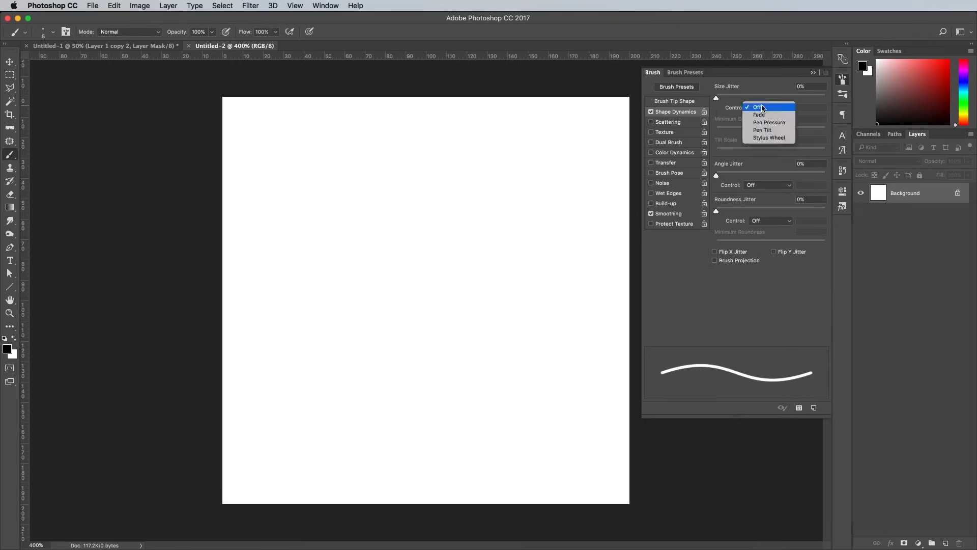
pyautogui.click(768, 122)
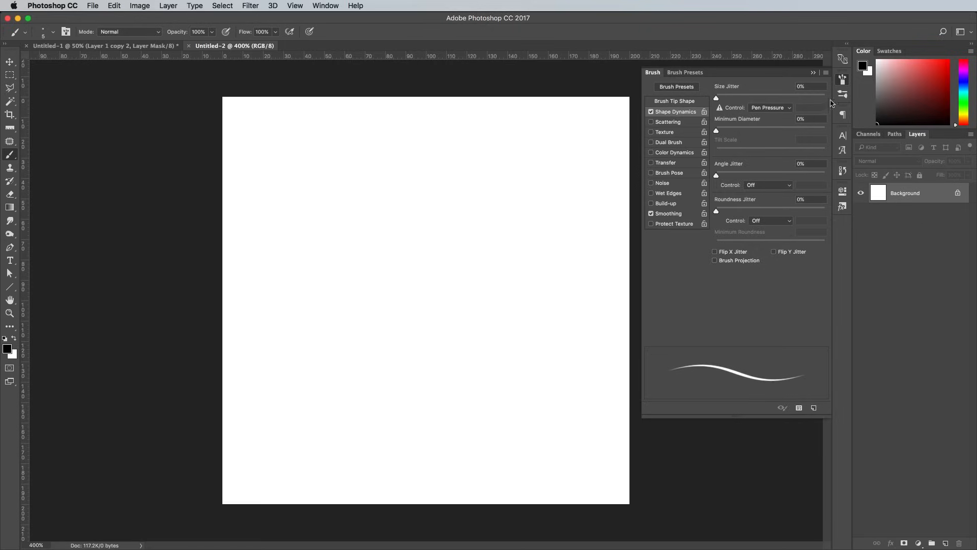
pyautogui.click(842, 81)
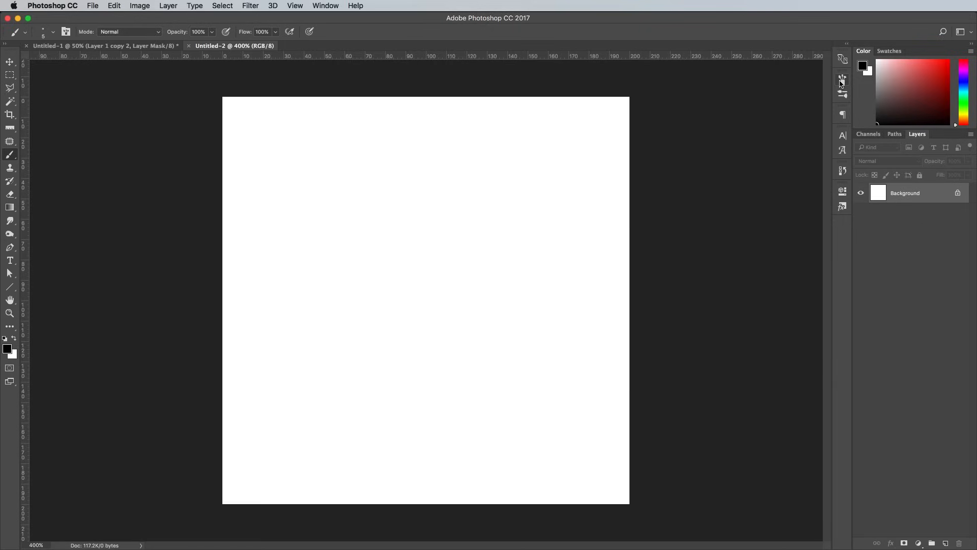
# - Draw a long curved path and stroke it with simulated pressure into a tapered strand
pyautogui.click(10, 248)
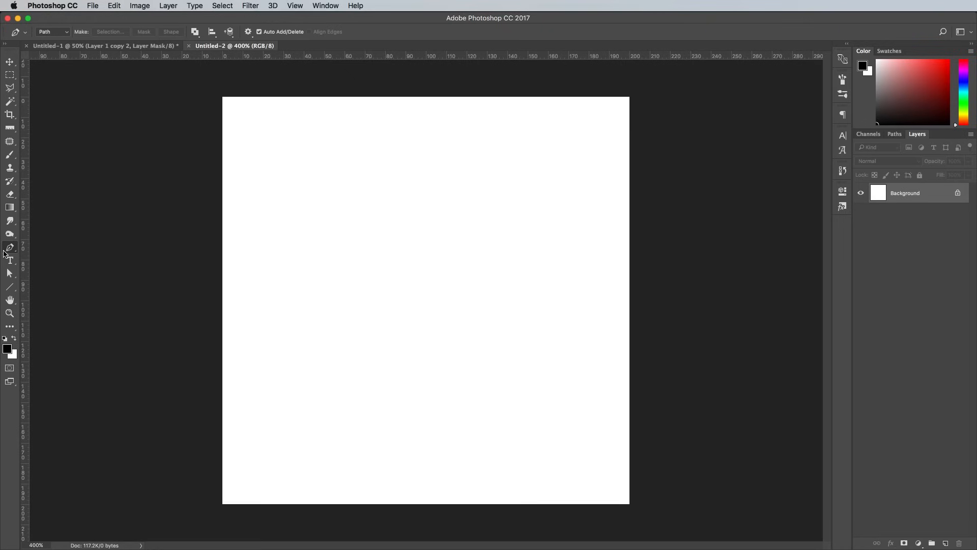
pyautogui.click(271, 139)
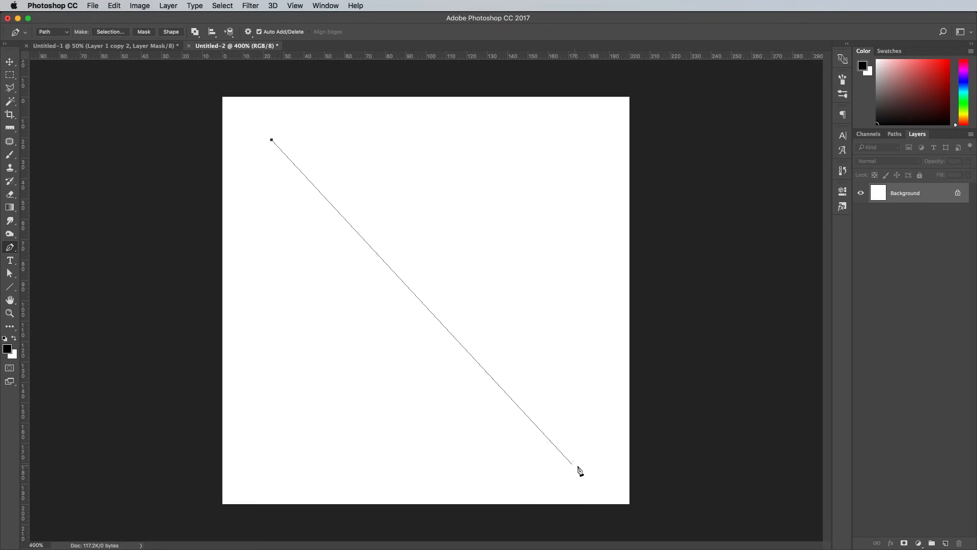
pyautogui.moveTo(588, 472); pyautogui.dragTo(833, 542)
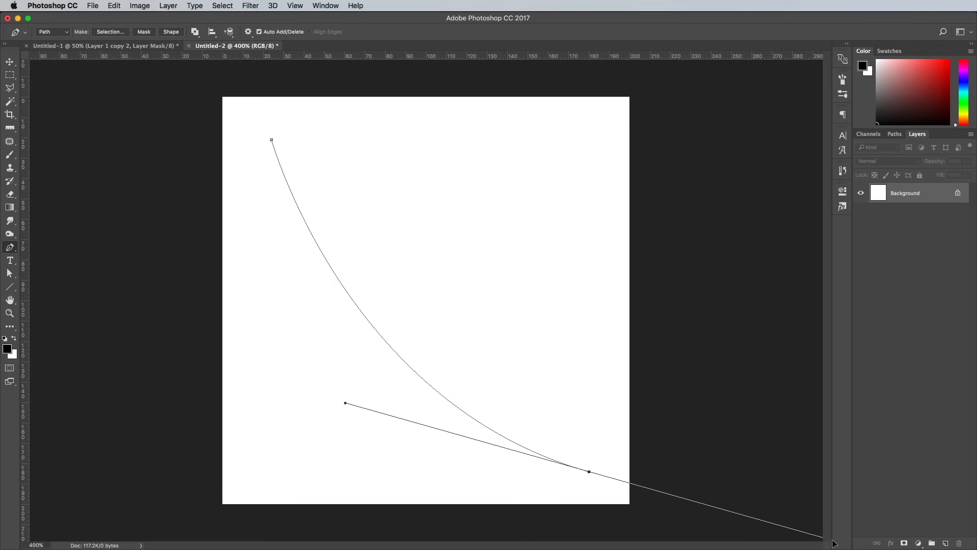
pyautogui.rightClick(326, 247)
pyautogui.click(356, 317)
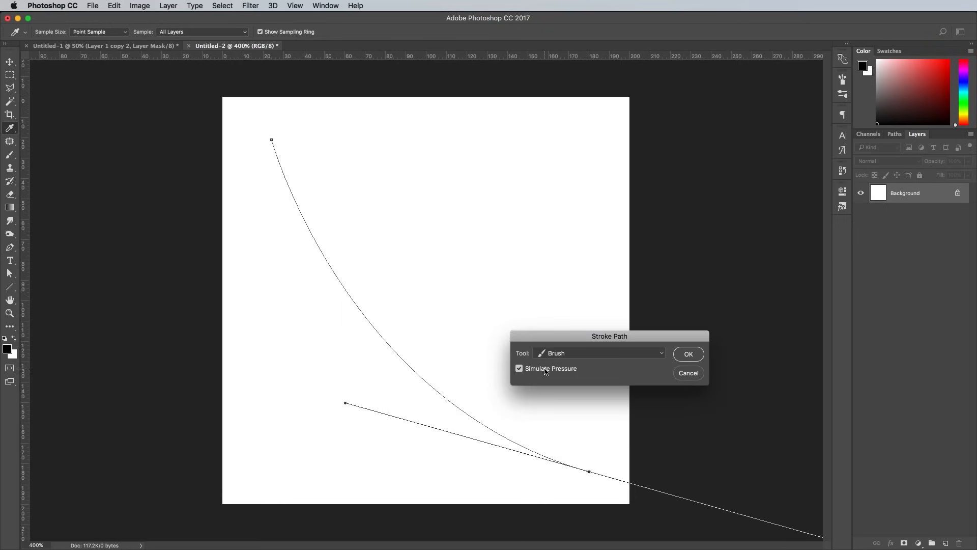
pyautogui.click(691, 355)
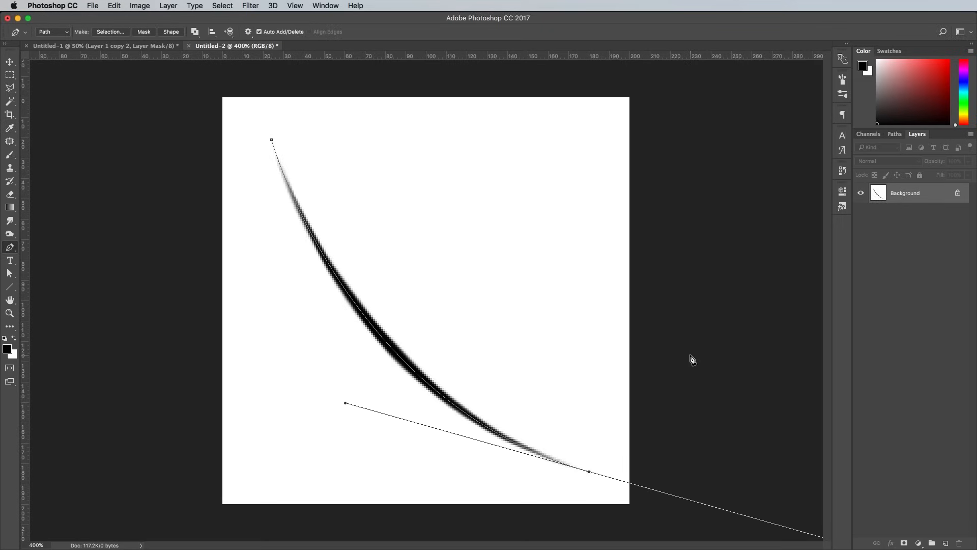
pyautogui.press('Return')
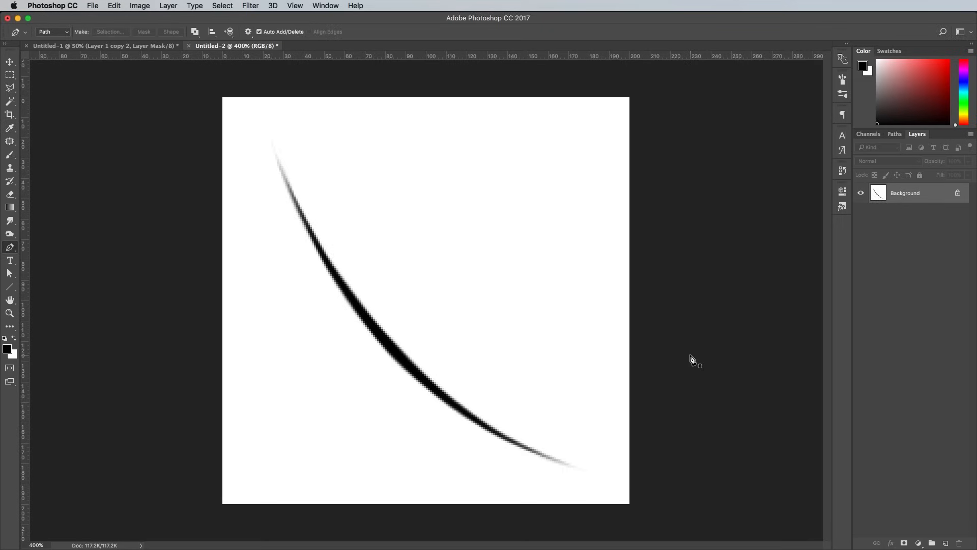
# - Draw and stroke three more tapered curved strands across the canvas
pyautogui.click(265, 463)
pyautogui.moveTo(593, 149); pyautogui.dragTo(765, 137)
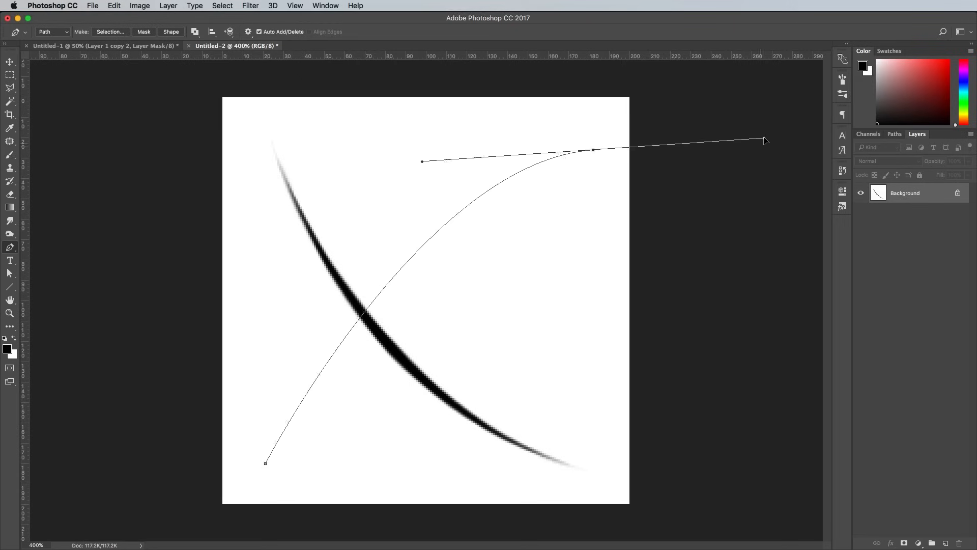
pyautogui.rightClick(505, 182)
pyautogui.click(534, 252)
pyautogui.press('Return')
pyautogui.click(261, 310)
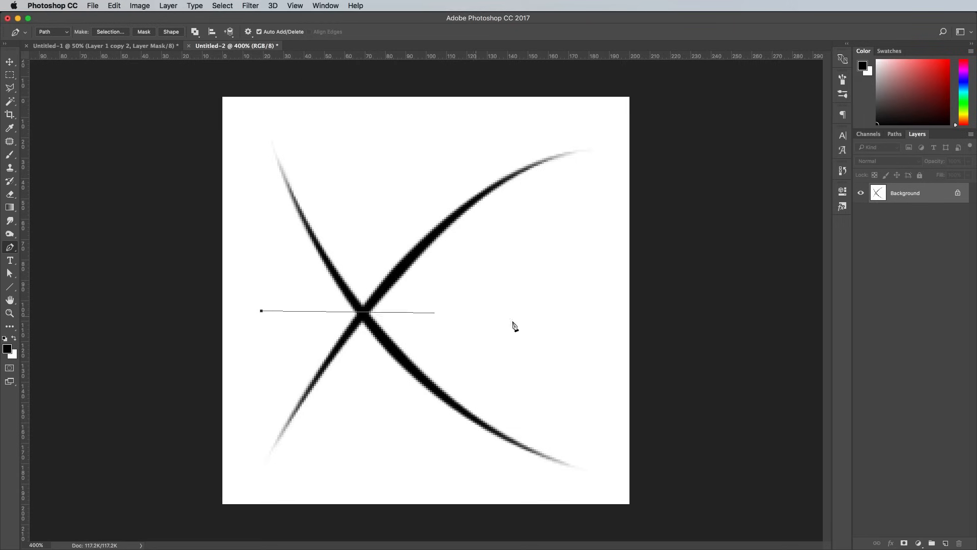
pyautogui.moveTo(594, 337); pyautogui.dragTo(758, 436)
pyautogui.rightClick(447, 292)
pyautogui.click(482, 366)
pyautogui.press('Return')
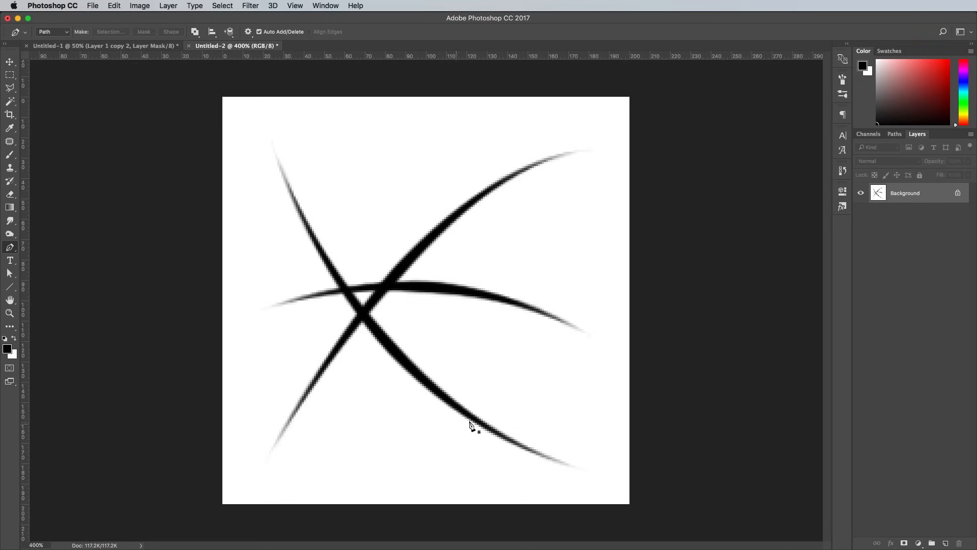
pyautogui.click(353, 453)
pyautogui.moveTo(420, 162); pyautogui.dragTo(426, 324)
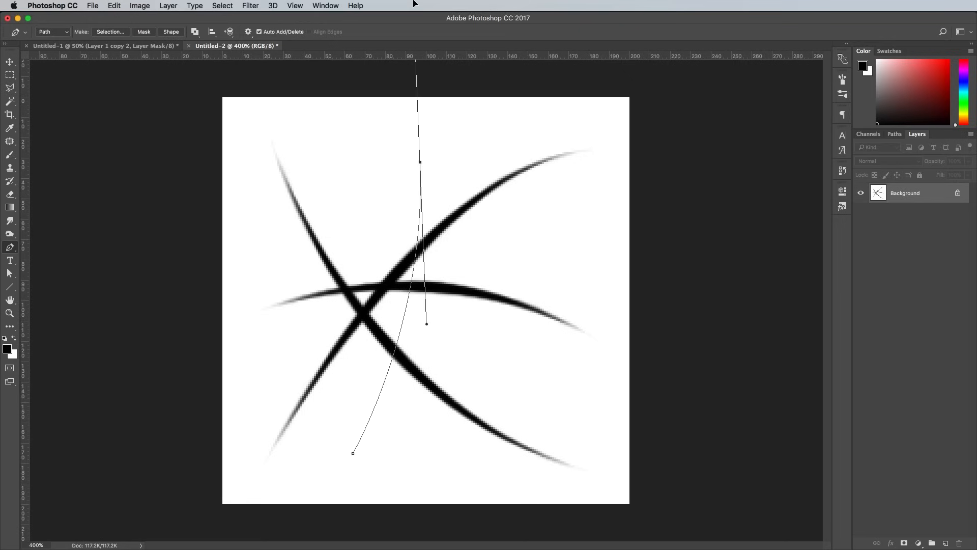
pyautogui.rightClick(416, 195)
pyautogui.click(453, 276)
pyautogui.press('Return')
pyautogui.press('Return')
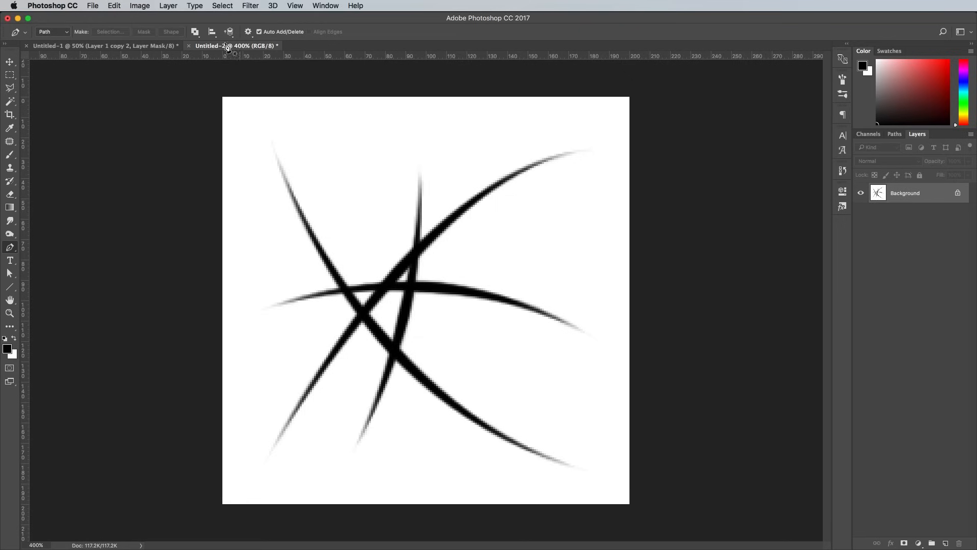
# - Define the strands as brush preset Sampled Brush 3 and close Untitled-2 without saving
pyautogui.click(113, 5)
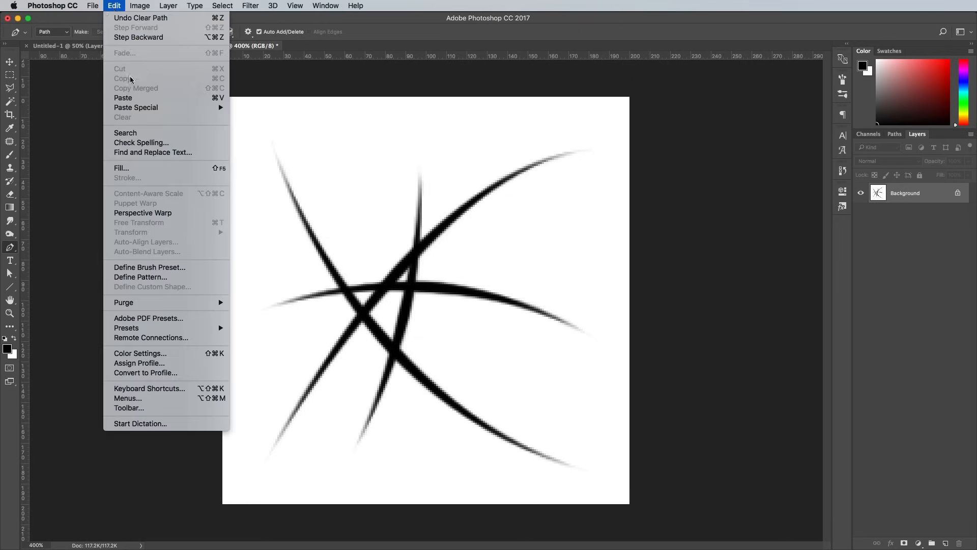
pyautogui.click(153, 268)
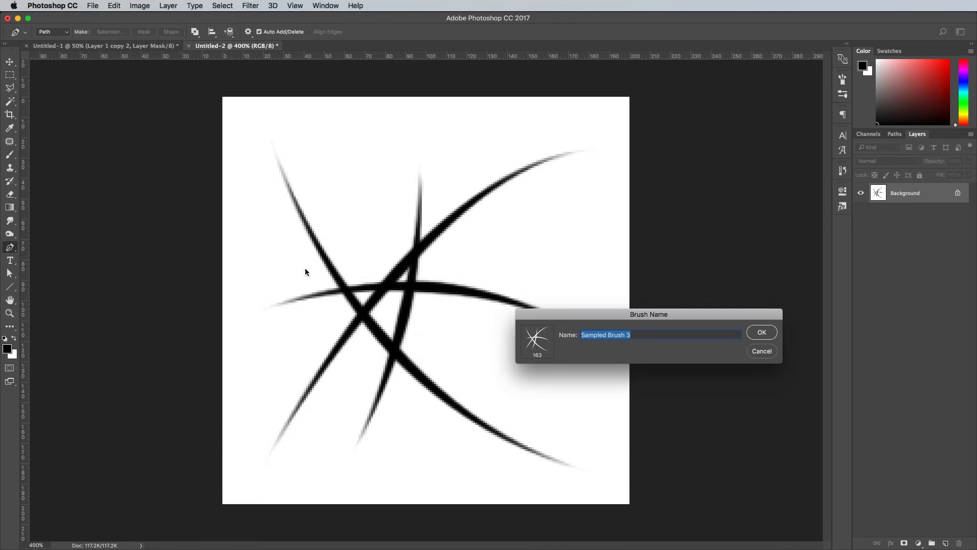
pyautogui.click(762, 333)
pyautogui.press('super+w')
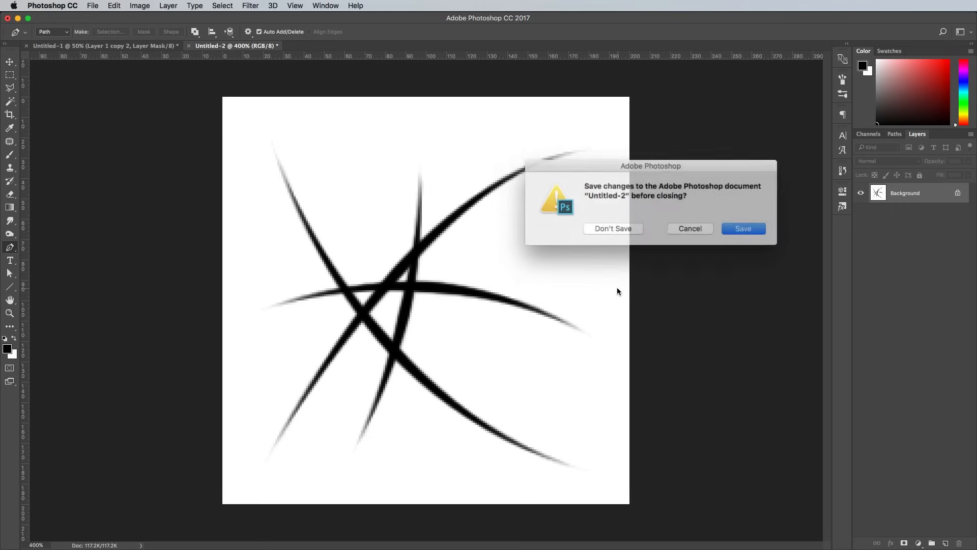
pyautogui.click(618, 226)
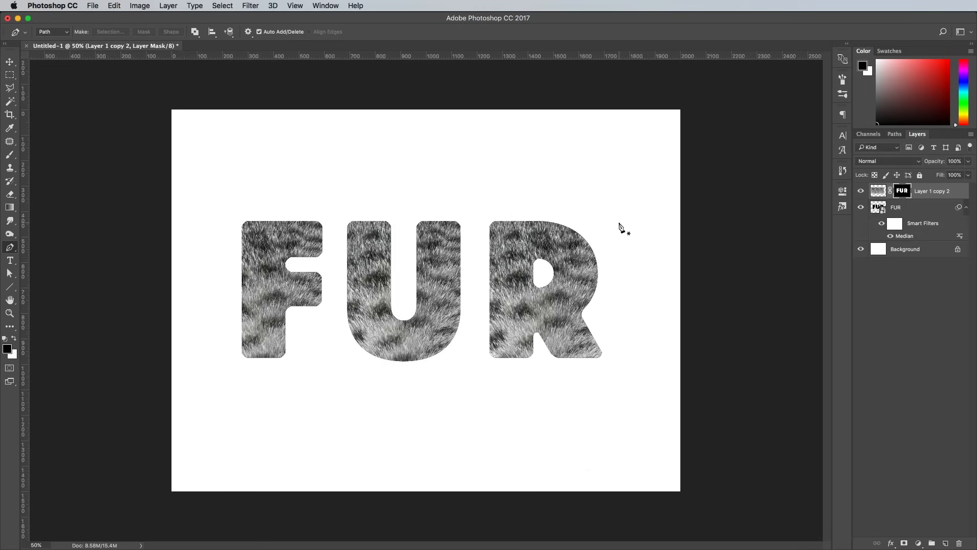
# - Give the strand brush 1% spacing, full size, angle and roundness jitter, shrink it, and select FUR's outline
pyautogui.click(13, 158)
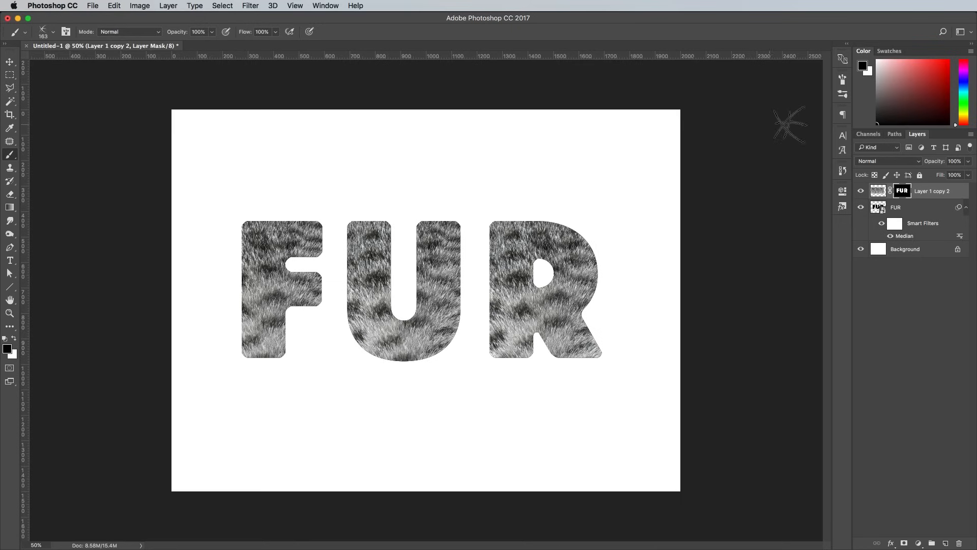
pyautogui.click(844, 81)
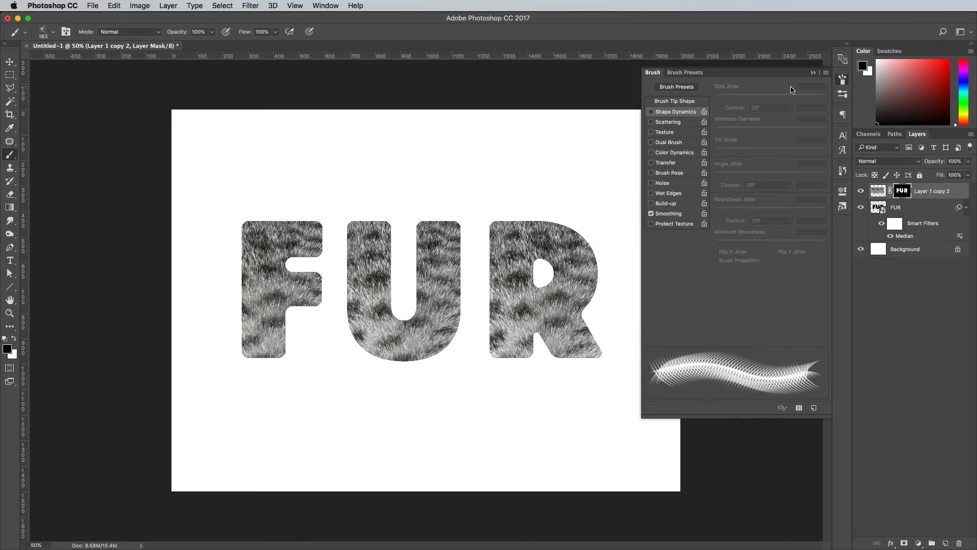
pyautogui.click(664, 103)
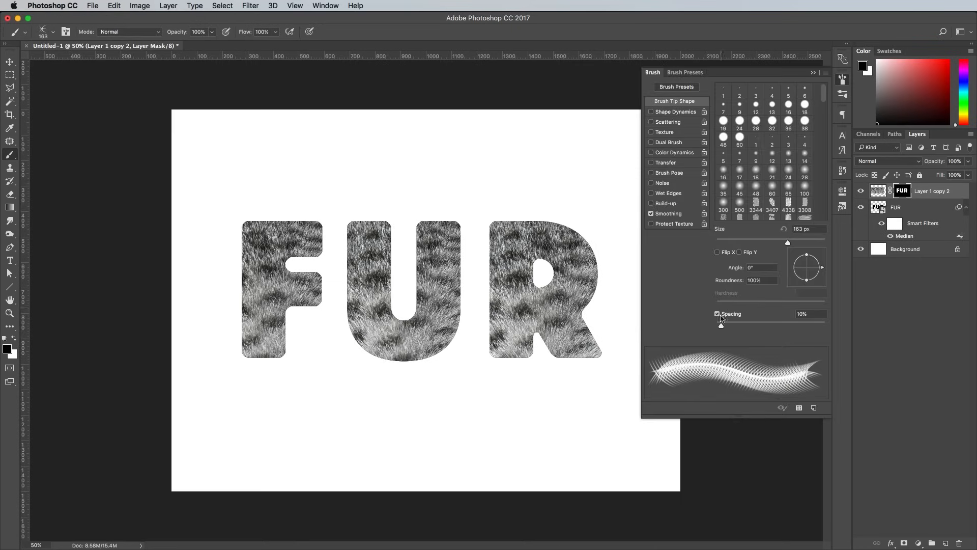
pyautogui.moveTo(721, 325); pyautogui.dragTo(696, 327)
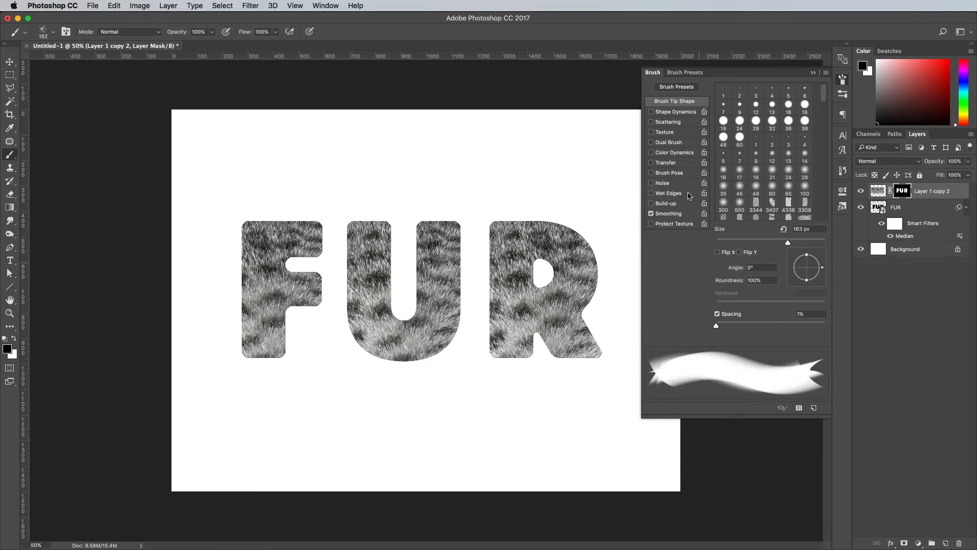
pyautogui.click(682, 112)
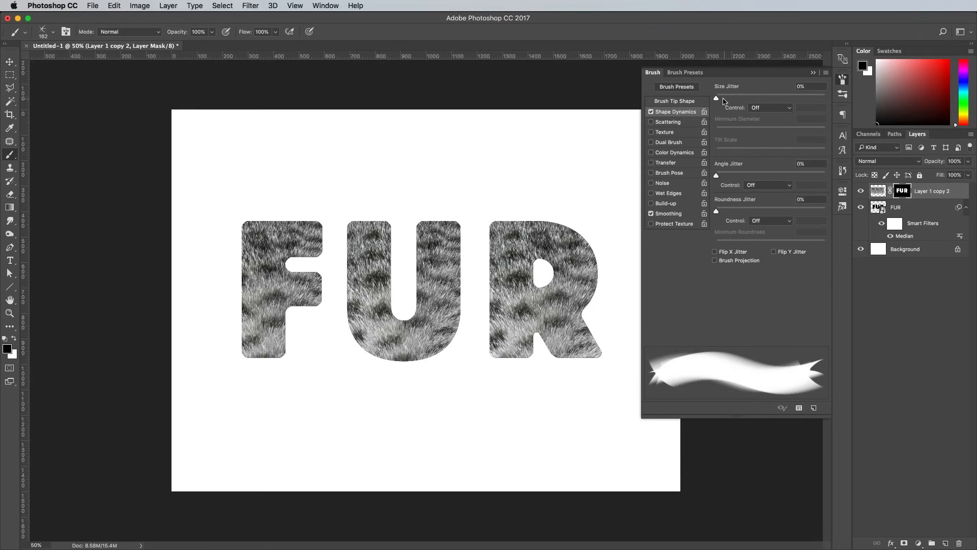
pyautogui.moveTo(716, 98); pyautogui.dragTo(887, 107)
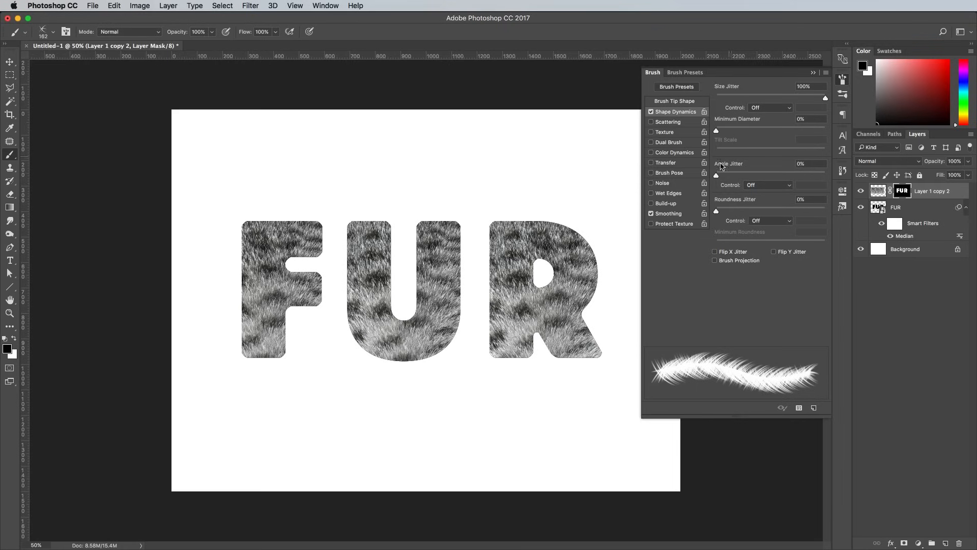
pyautogui.moveTo(716, 176); pyautogui.dragTo(837, 178)
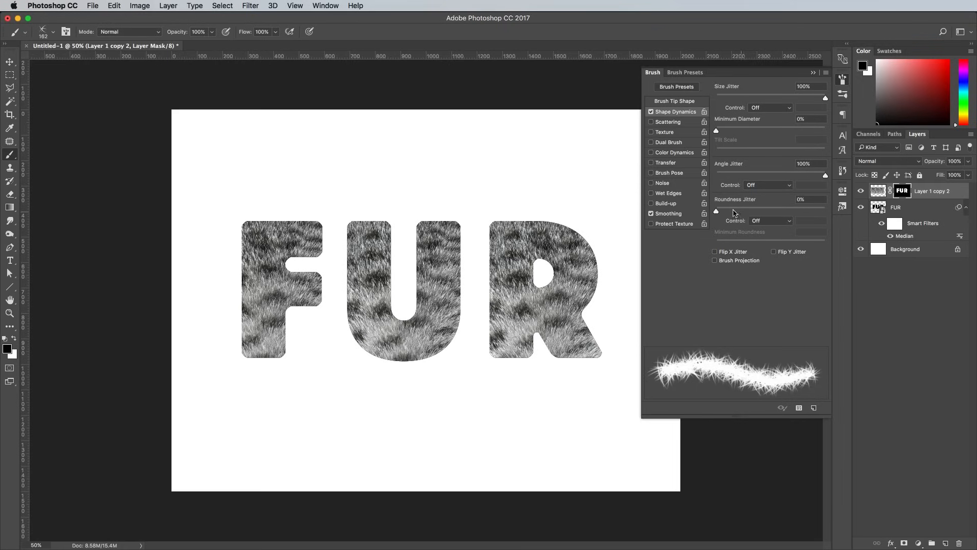
pyautogui.moveTo(716, 213); pyautogui.dragTo(899, 230)
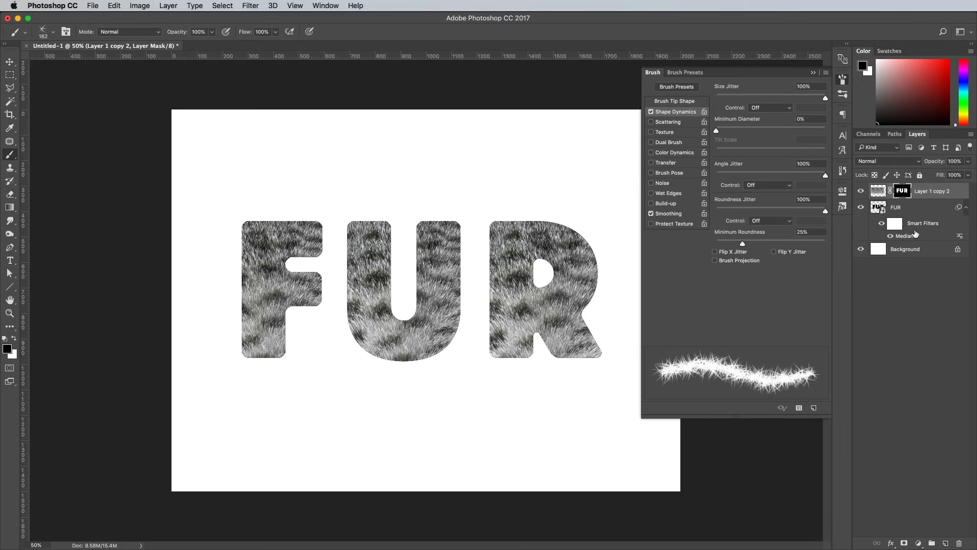
pyautogui.click(843, 81)
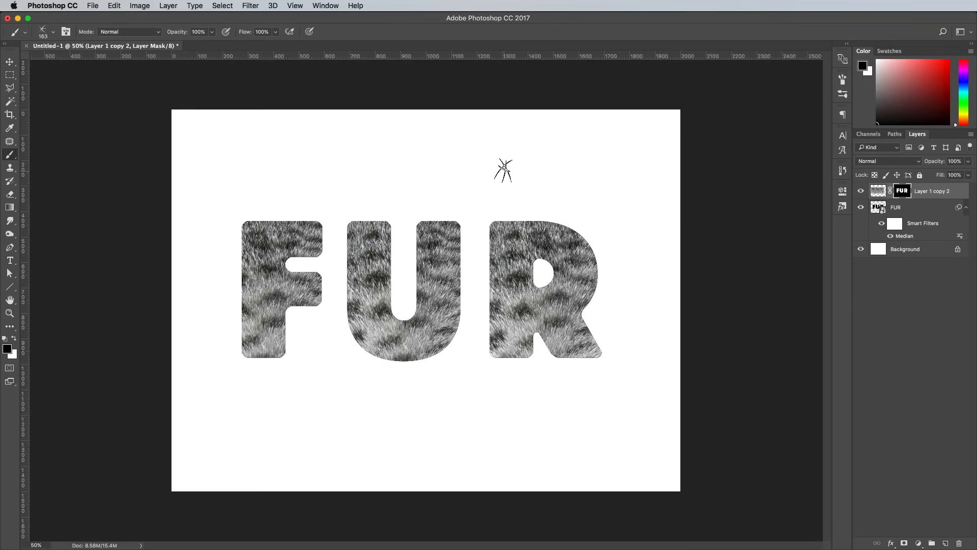
pyautogui.press('[')
pyautogui.press('[')
pyautogui.press('[')
pyautogui.press('[')
pyautogui.keyDown('ctrl'); pyautogui.click(879, 208); pyautogui.keyUp('ctrl')
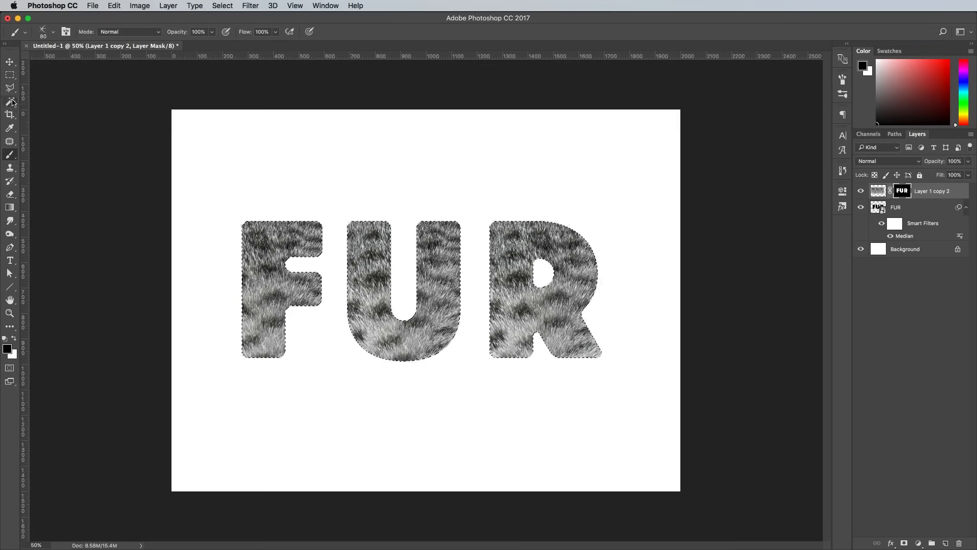
# - Convert the FUR letter selection into a work path
pyautogui.click(10, 76)
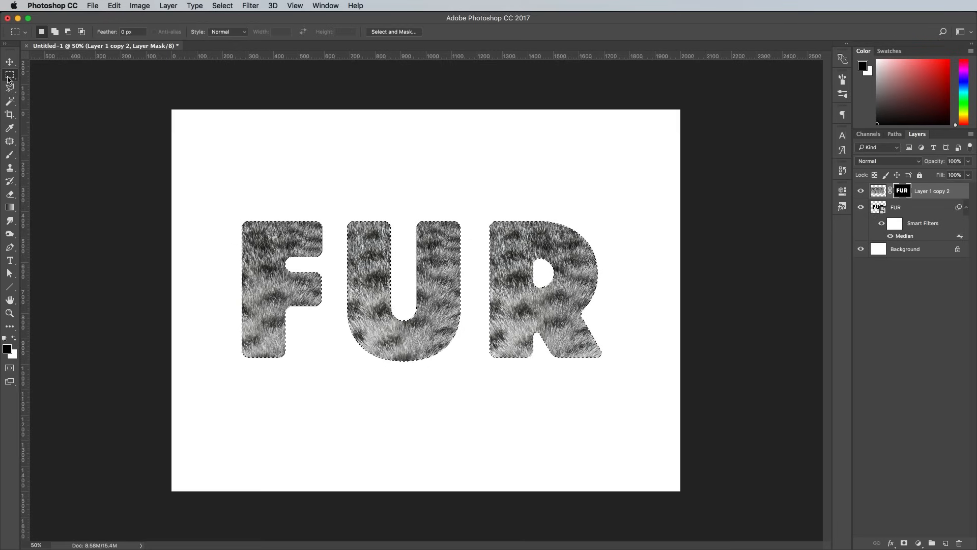
pyautogui.rightClick(429, 238)
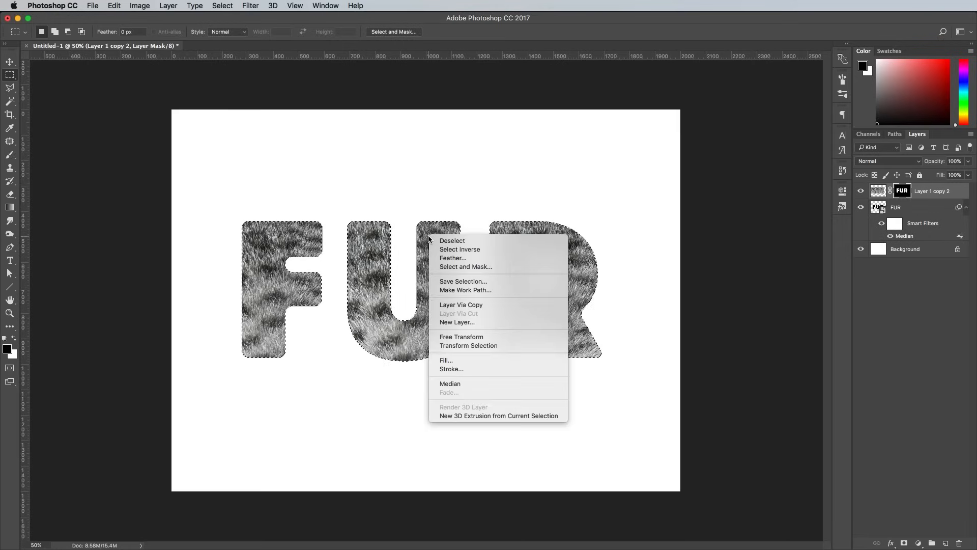
pyautogui.click(478, 289)
pyautogui.click(712, 338)
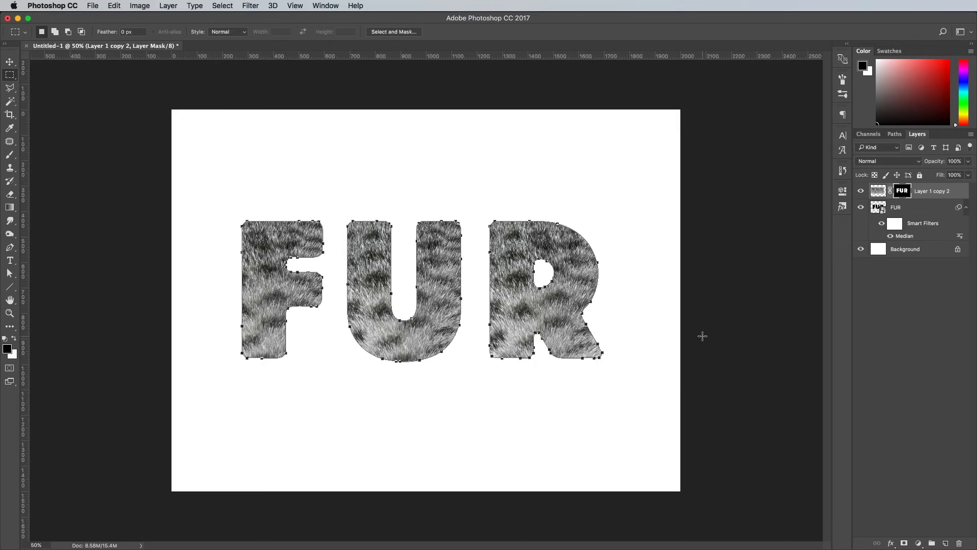
# - Stroke the work path with the white fur brush to paint hairy letter edges, then hide the path
pyautogui.click(10, 248)
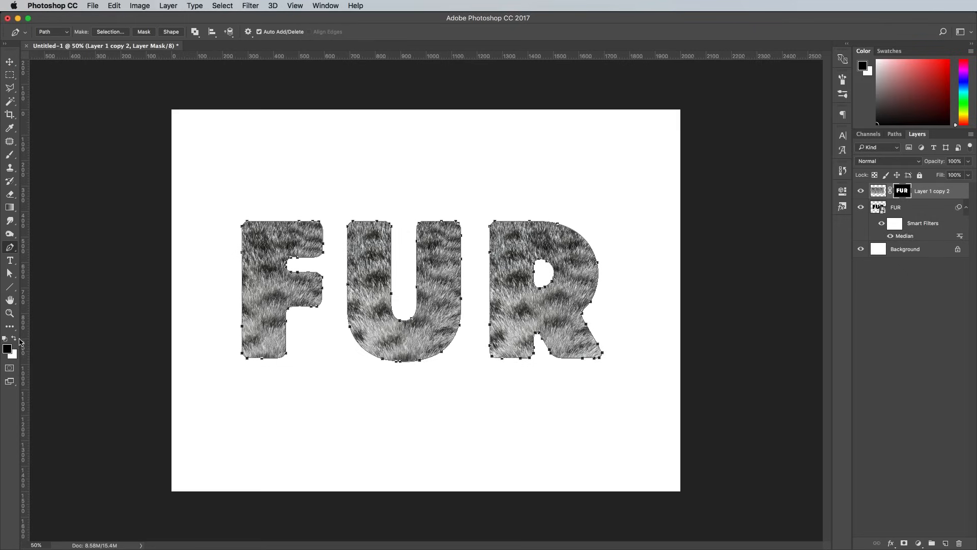
pyautogui.click(14, 339)
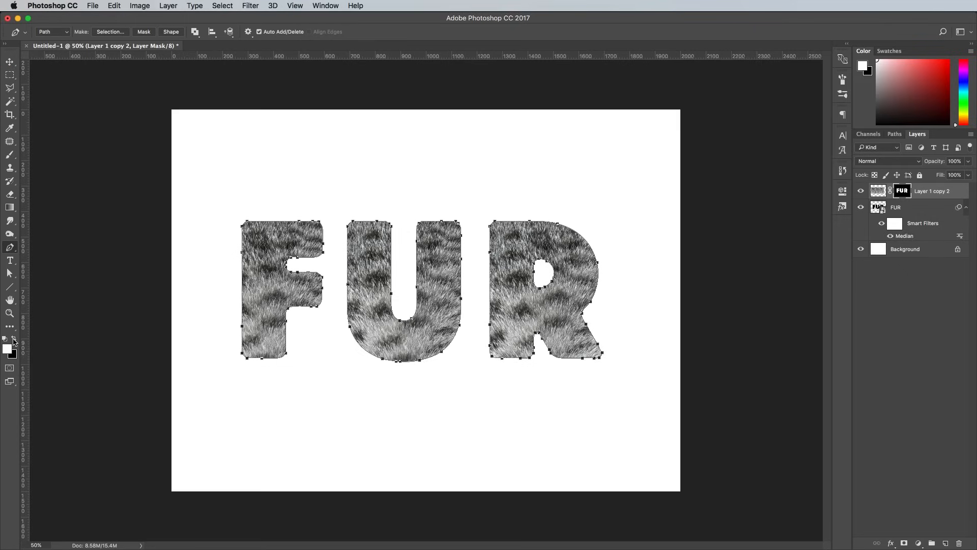
pyautogui.rightClick(514, 248)
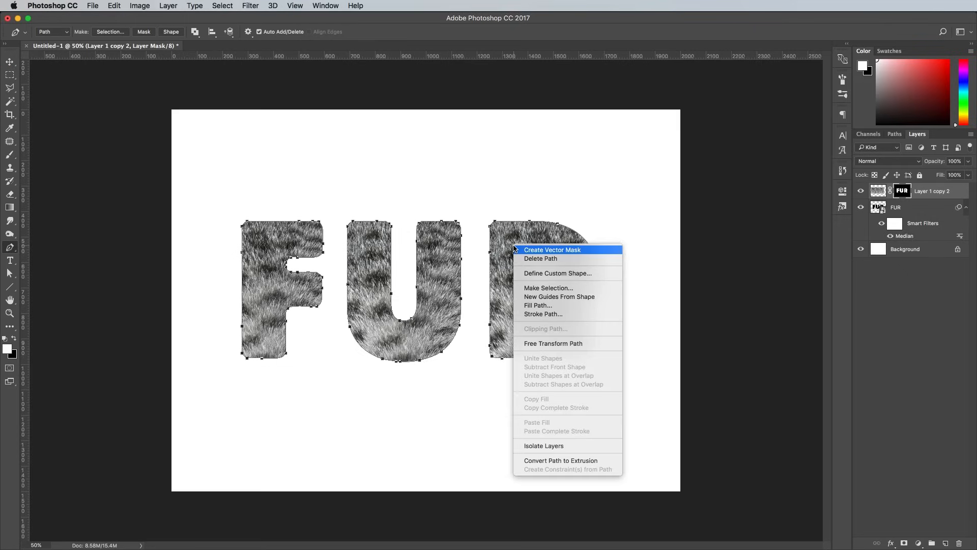
pyautogui.click(544, 313)
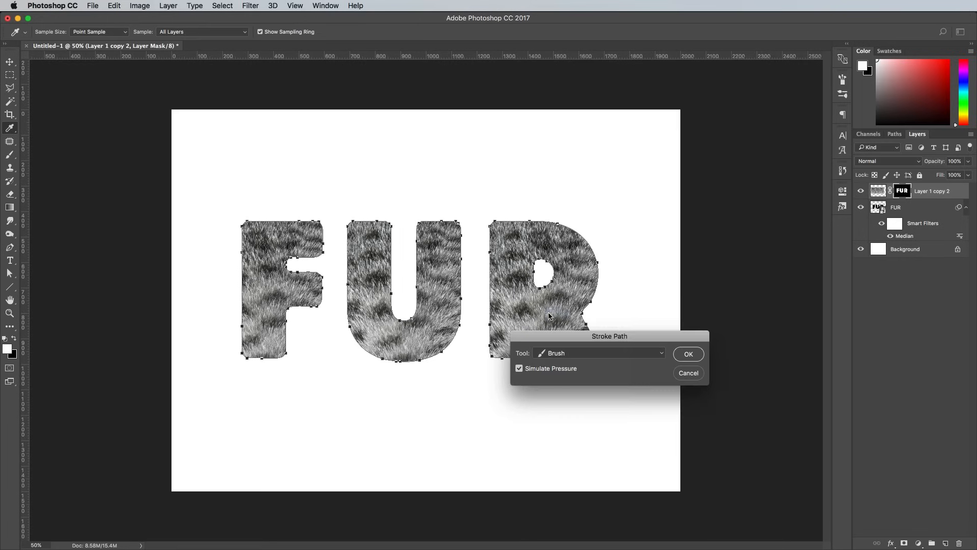
pyautogui.click(685, 357)
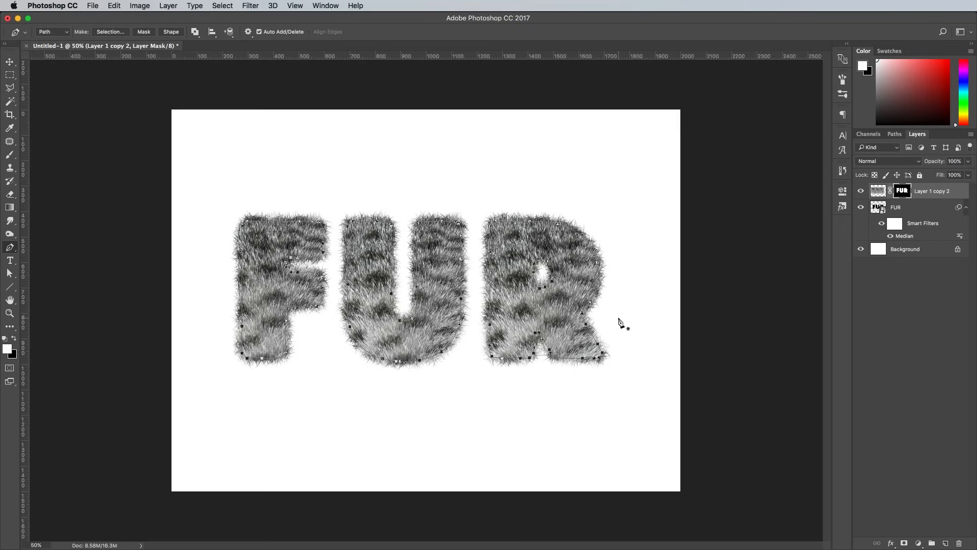
pyautogui.press('Return')
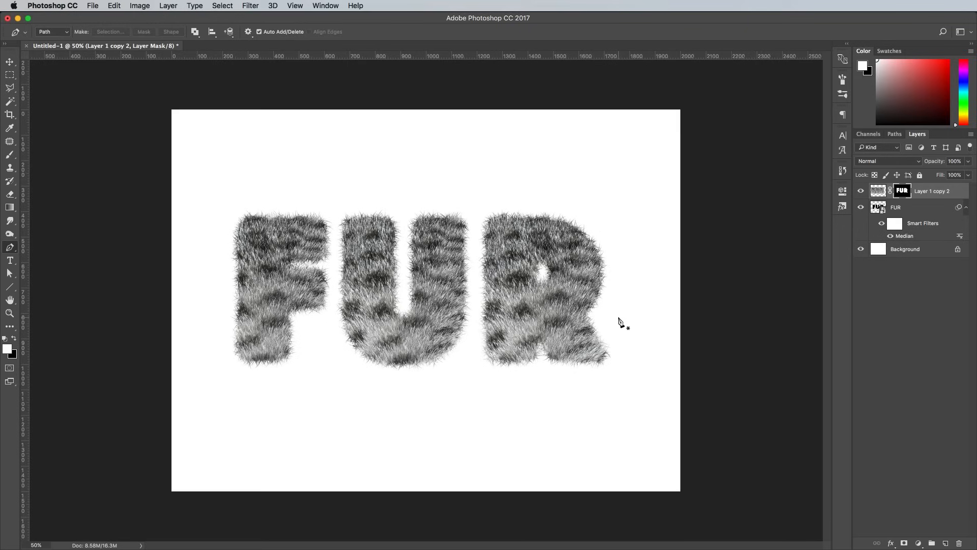
pyautogui.press('super+equal')
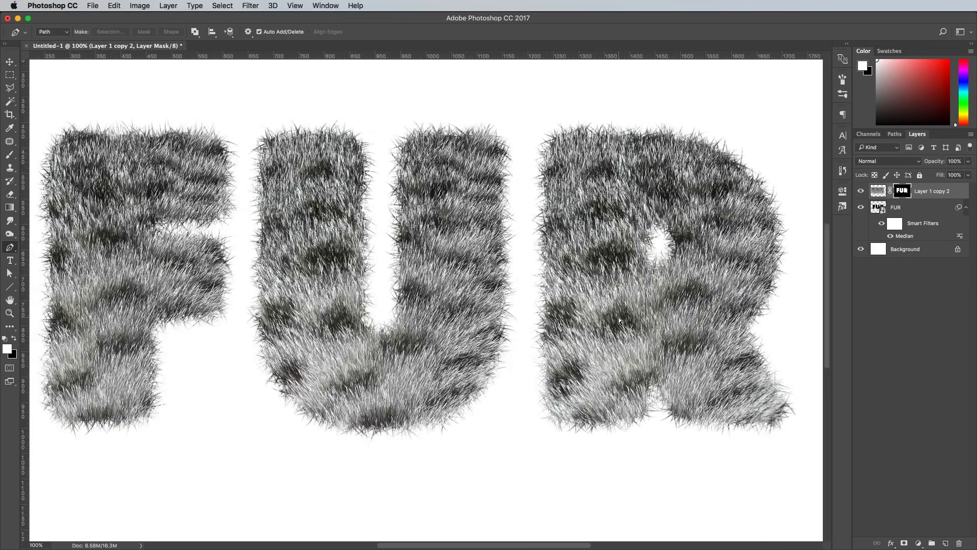
pyautogui.press('super+minus')
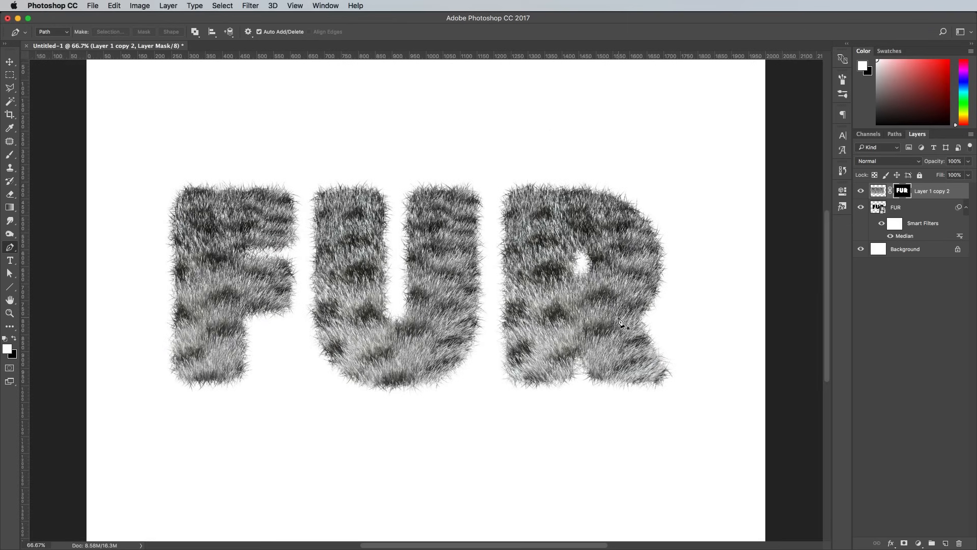
pyautogui.doubleClick(962, 191)
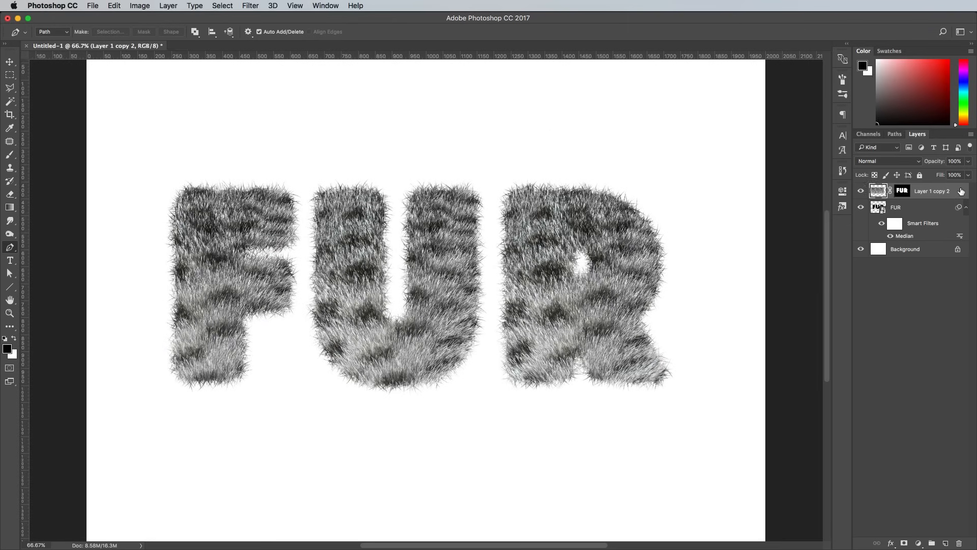
# - Add Bevel & Emboss with depth 500%, size 100 px and soften 16
pyautogui.click(370, 232)
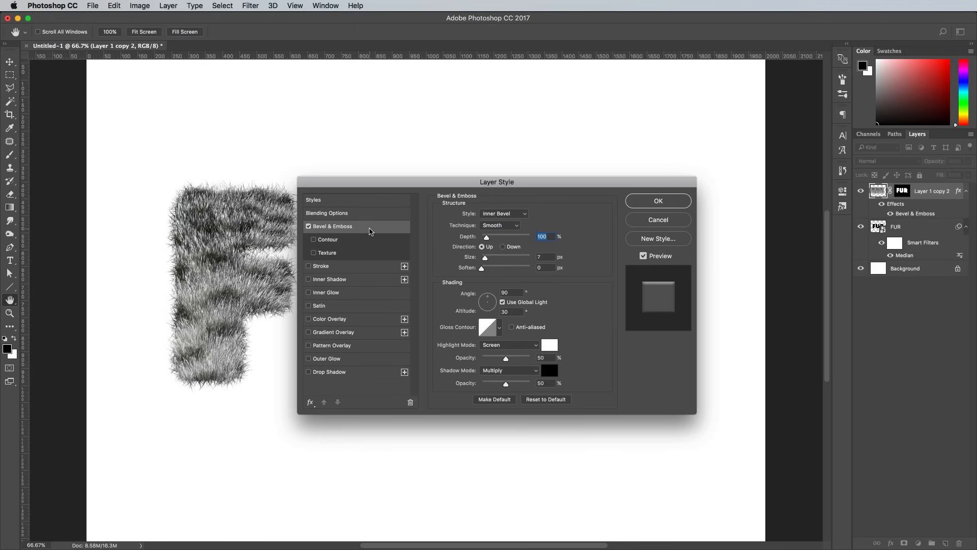
pyautogui.moveTo(385, 182); pyautogui.dragTo(563, 244)
pyautogui.write('500')
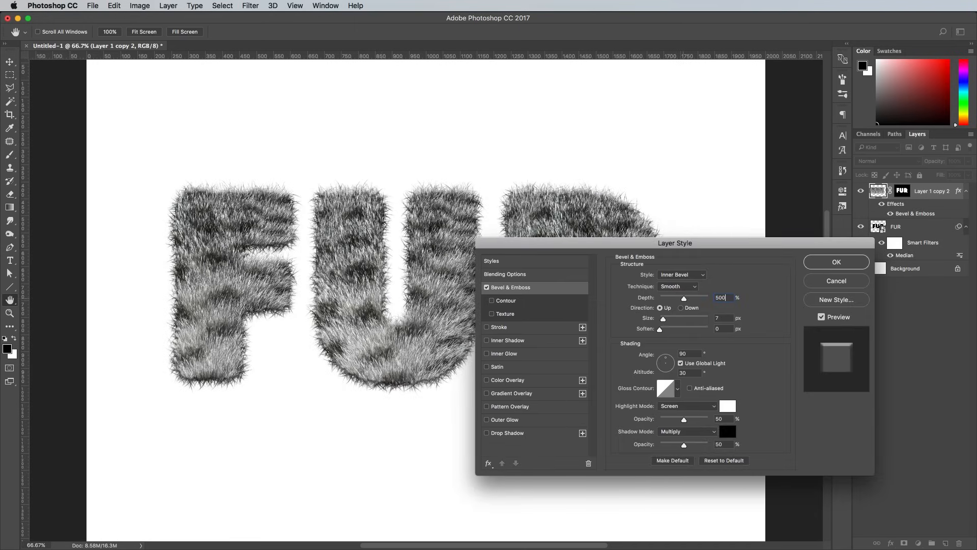
pyautogui.press('Tab')
pyautogui.write('100')
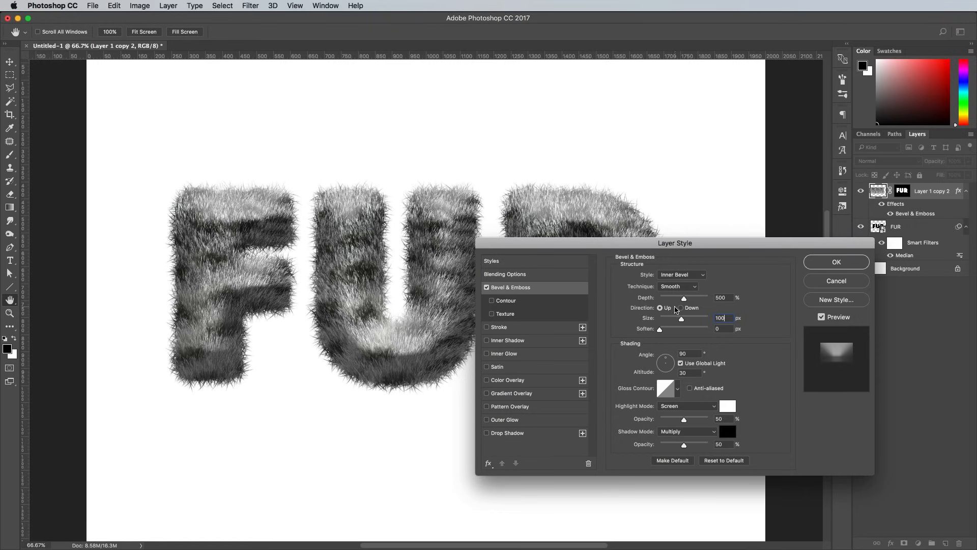
pyautogui.moveTo(660, 331); pyautogui.dragTo(764, 334)
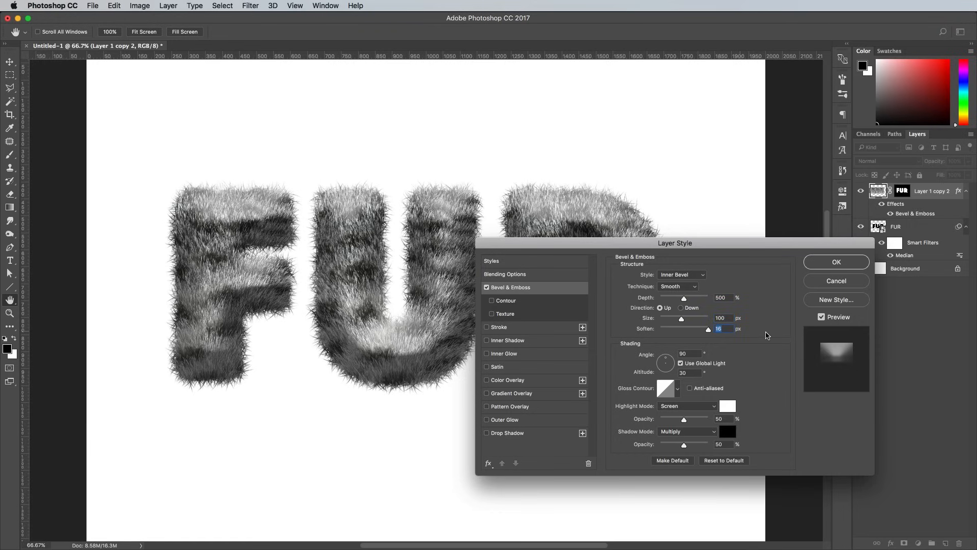
# - Set the bevel highlight and shadow modes to Soft Light at 80% opacity
pyautogui.click(678, 406)
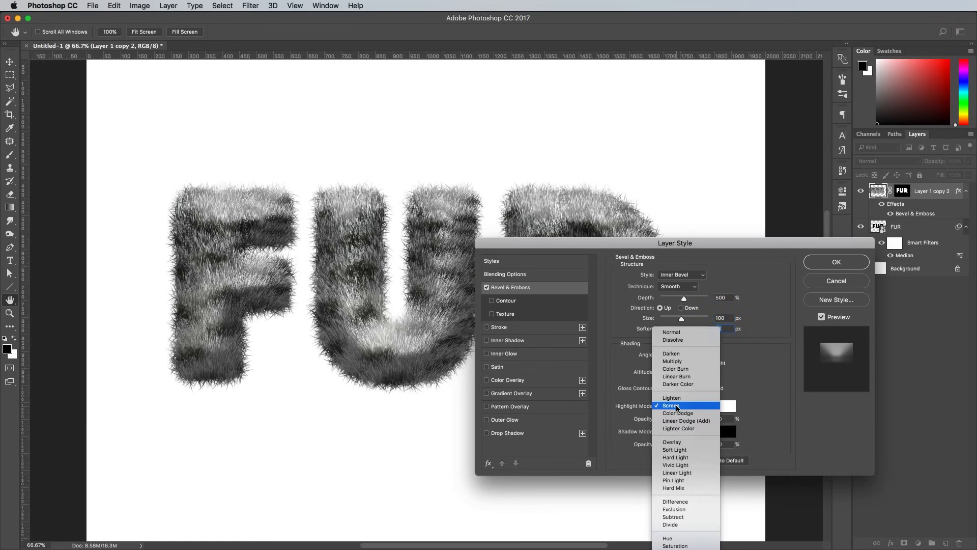
pyautogui.click(675, 450)
pyautogui.click(680, 433)
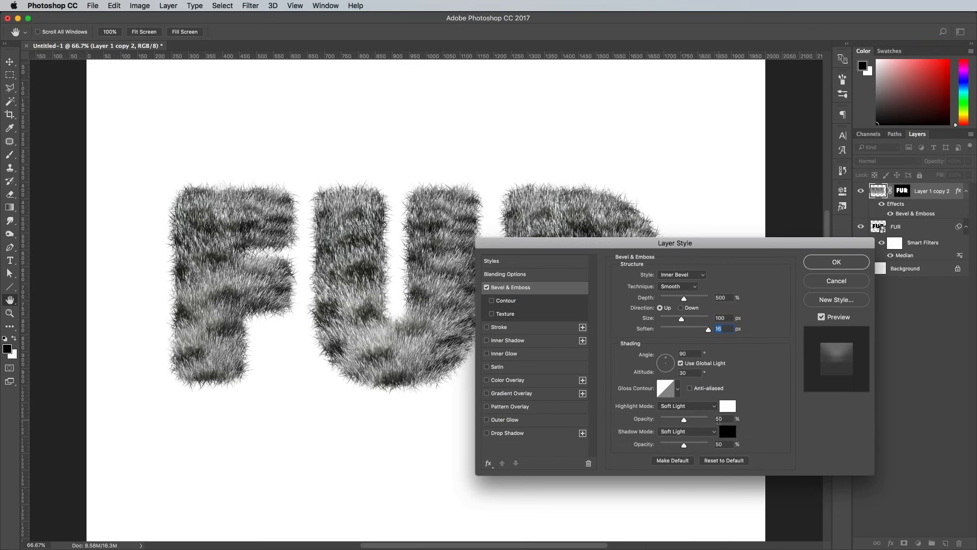
pyautogui.click(719, 419)
pyautogui.write('80')
pyautogui.press('Tab')
pyautogui.write('80')
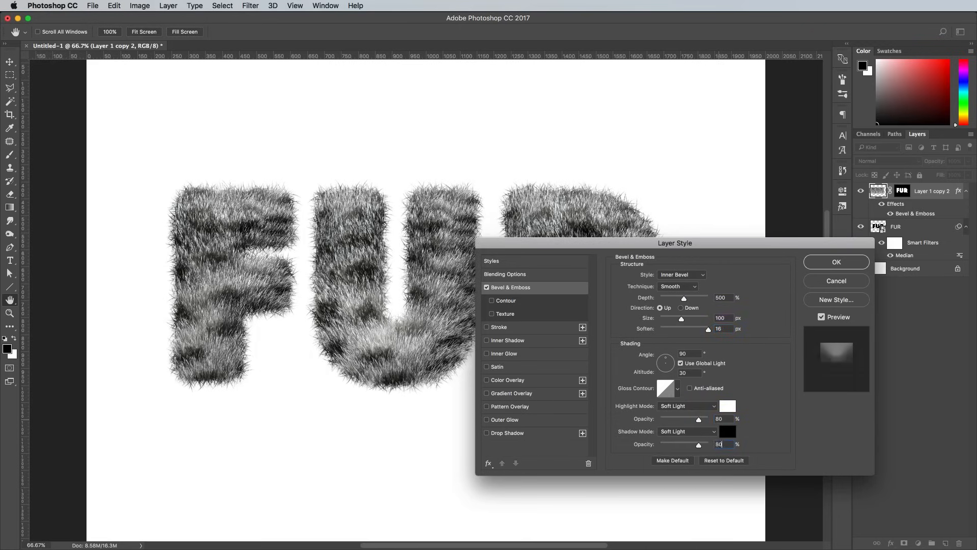
pyautogui.press('Tab')
# - Give the fur letters a Drop Shadow with 20% opacity, 20 px distance and 20 px size
pyautogui.click(509, 436)
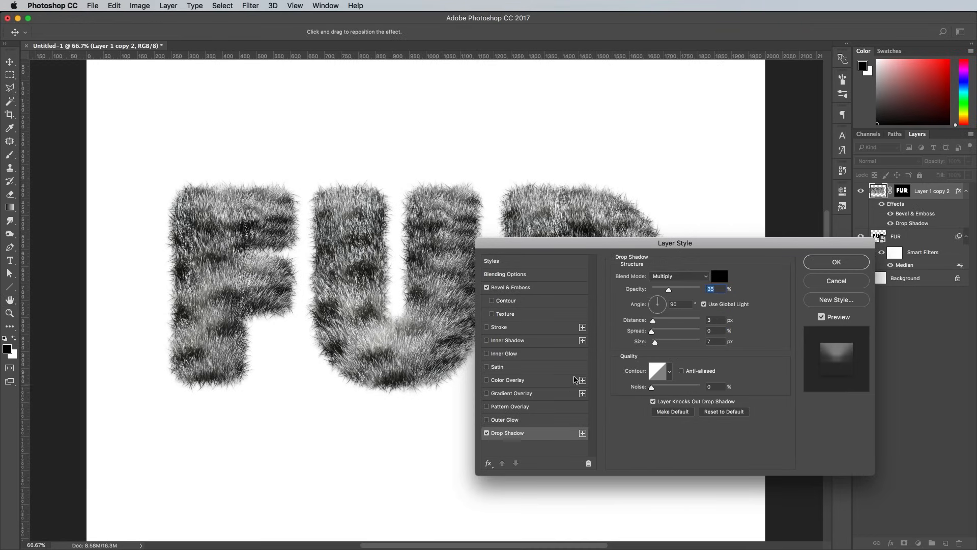
pyautogui.write('20')
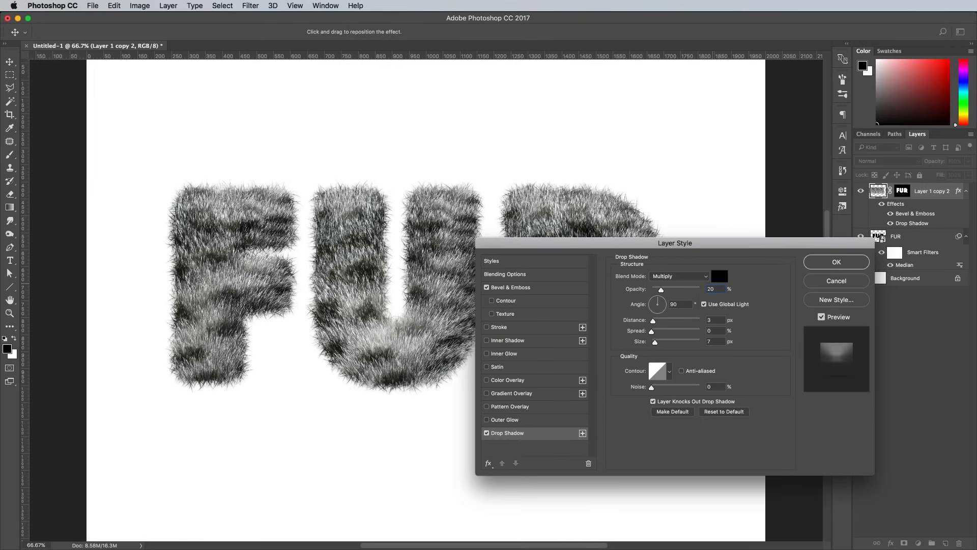
pyautogui.press('Tab')
pyautogui.press('Tab')
pyautogui.write('20')
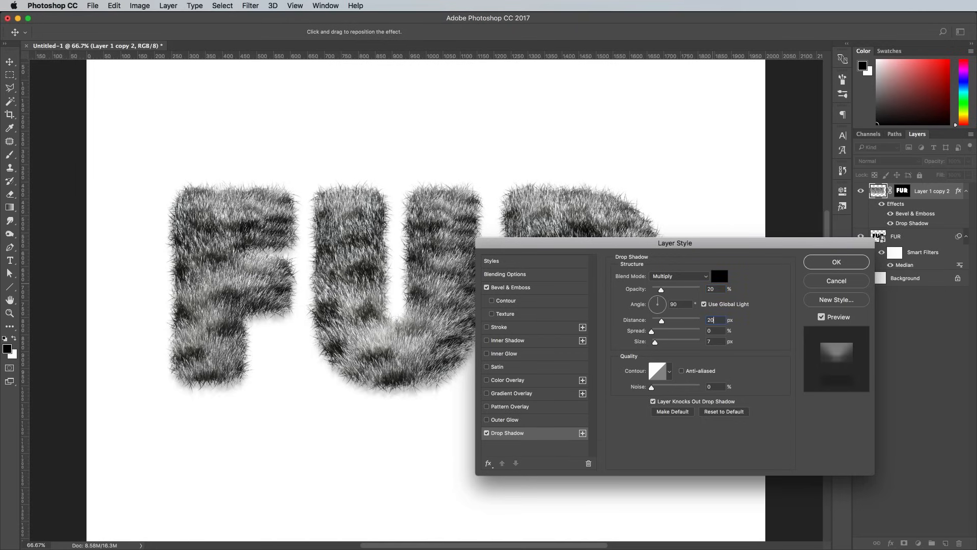
pyautogui.press('Tab')
pyautogui.write('20')
pyautogui.click(836, 262)
pyautogui.press('p')
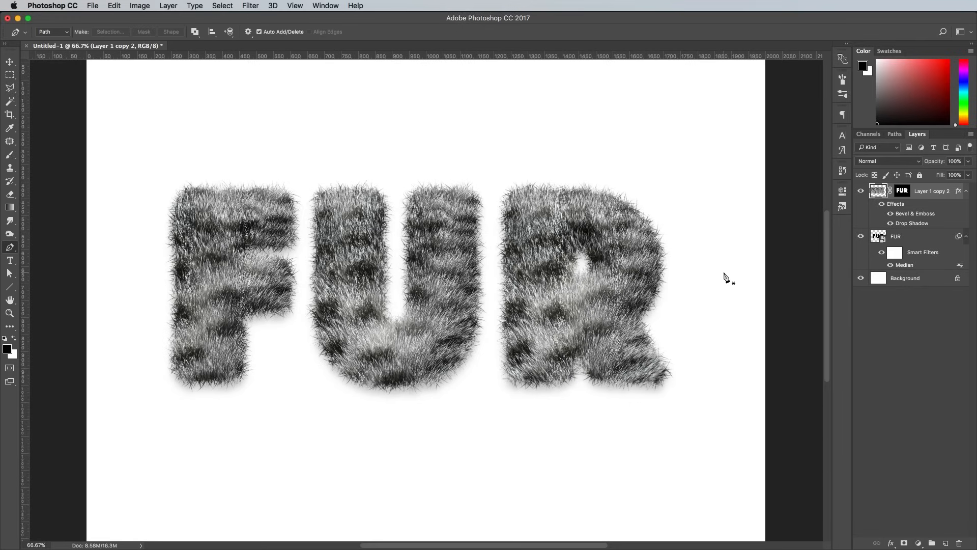
pyautogui.press('super+1')
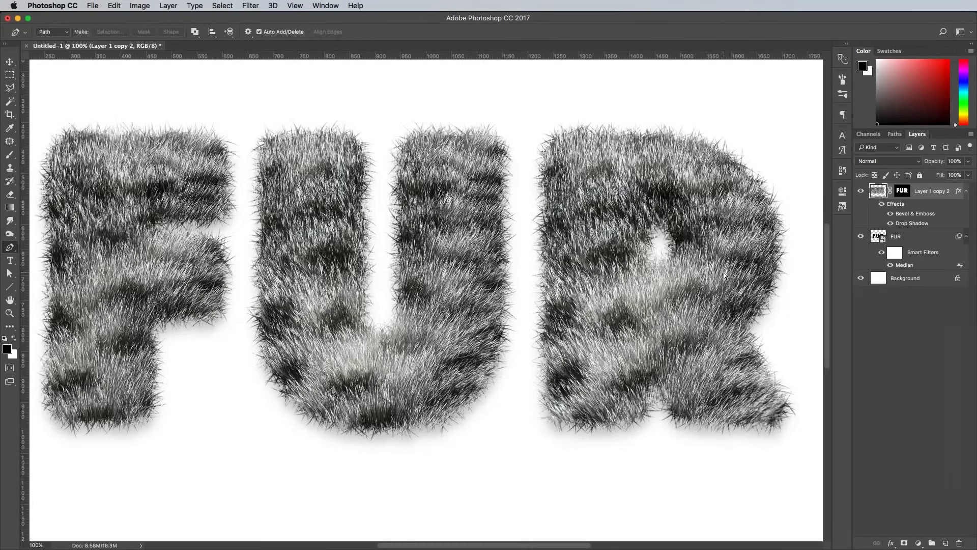
pyautogui.press('super+minus')
pyautogui.press('super+minus')
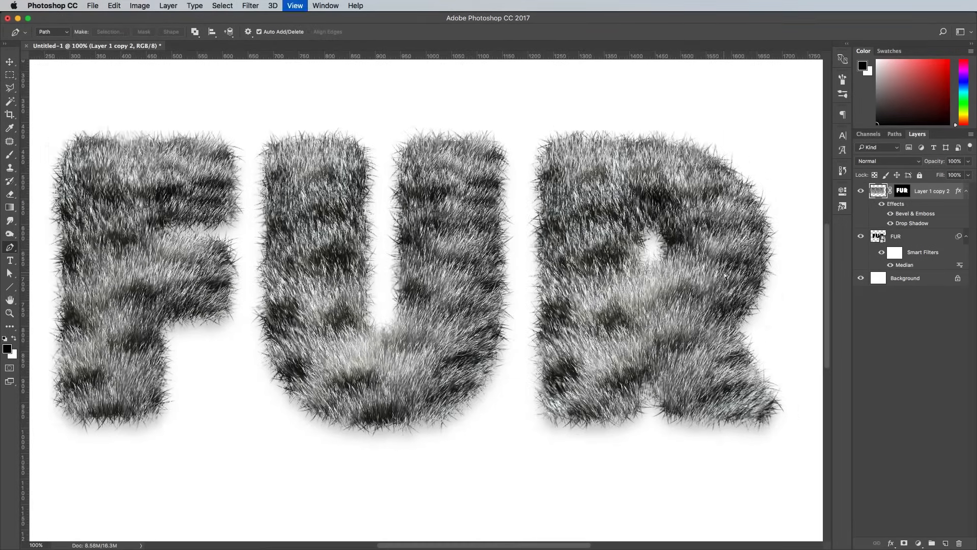